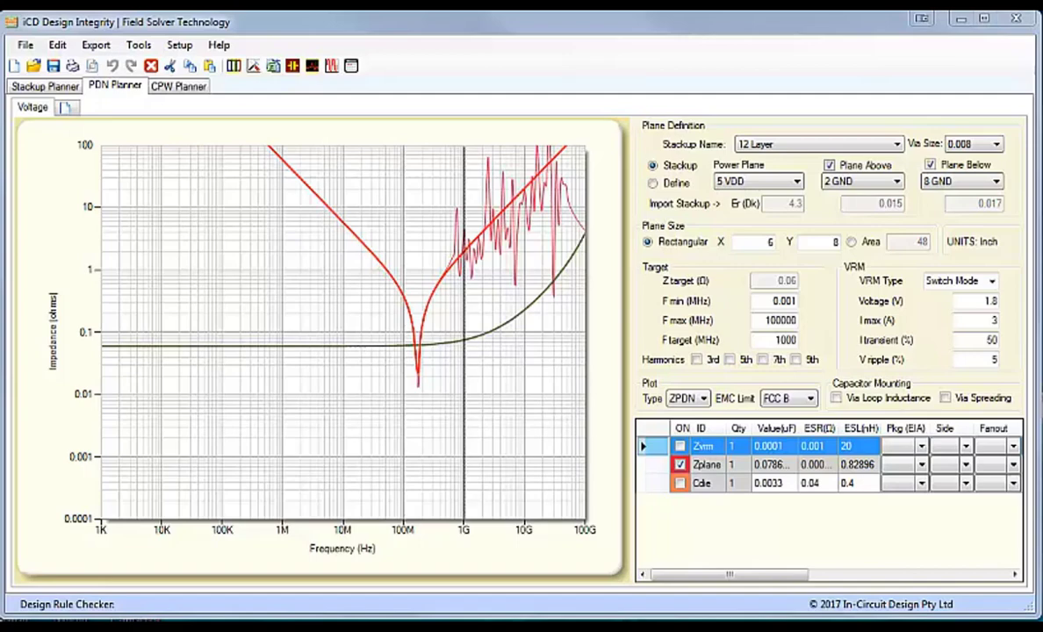
# Turn off the Zplane curve, then start an S-parameter import below Cdie with Kemet as manufacturer
pyautogui.click(679, 464)
pyautogui.click(655, 484)
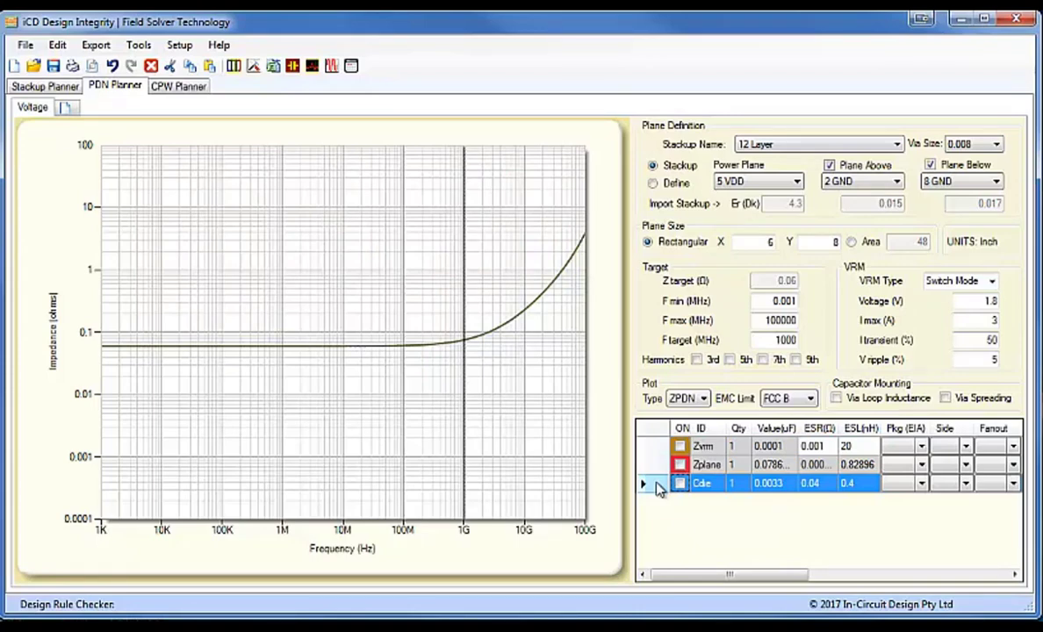
pyautogui.rightClick(659, 488)
pyautogui.moveTo(709, 516)
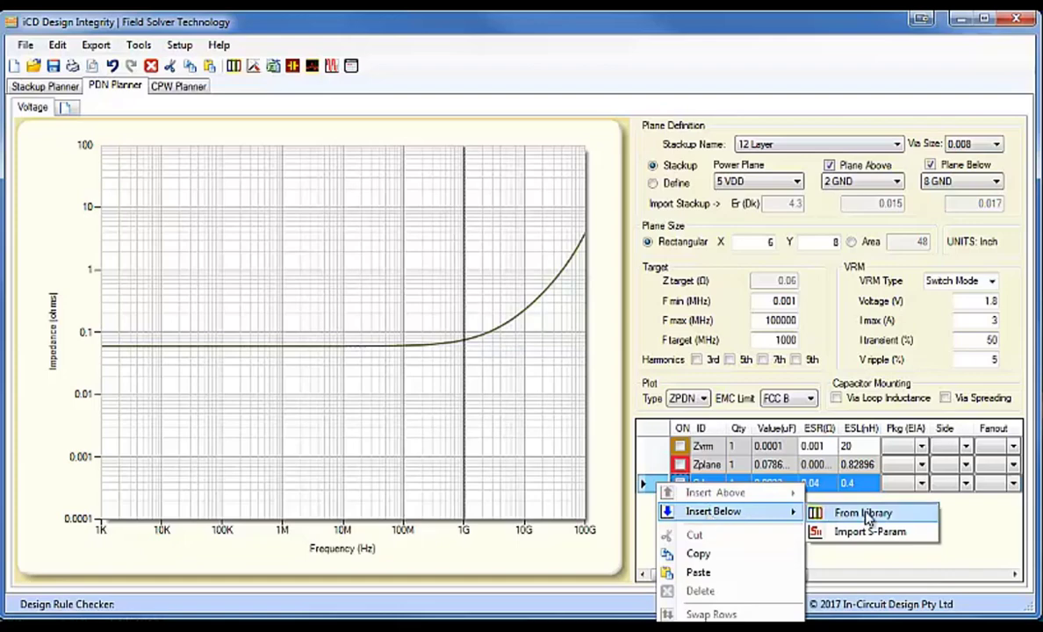
pyautogui.click(856, 536)
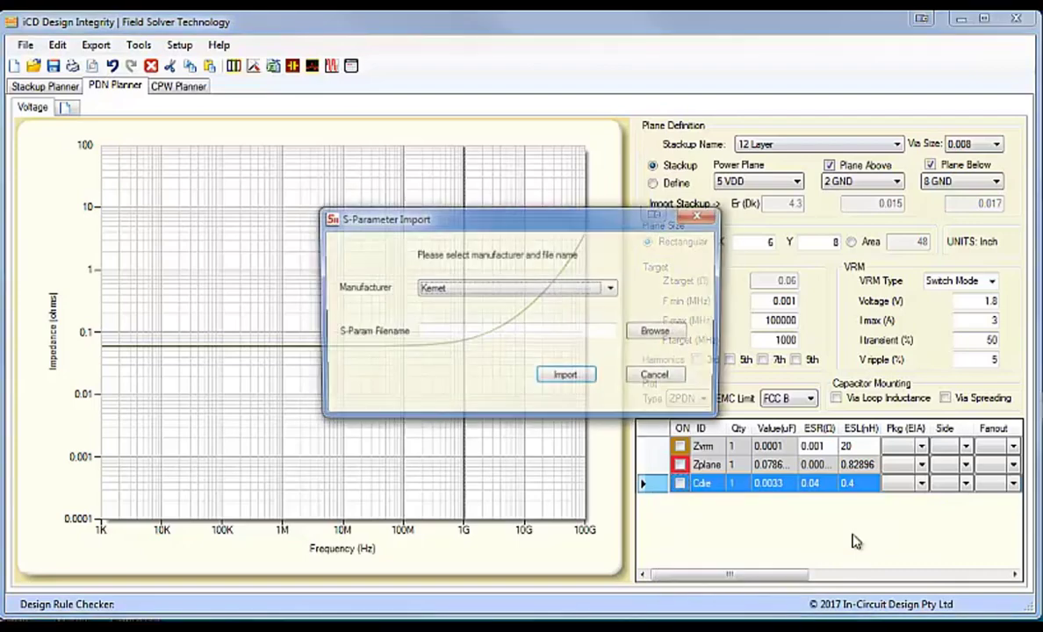
pyautogui.click(613, 291)
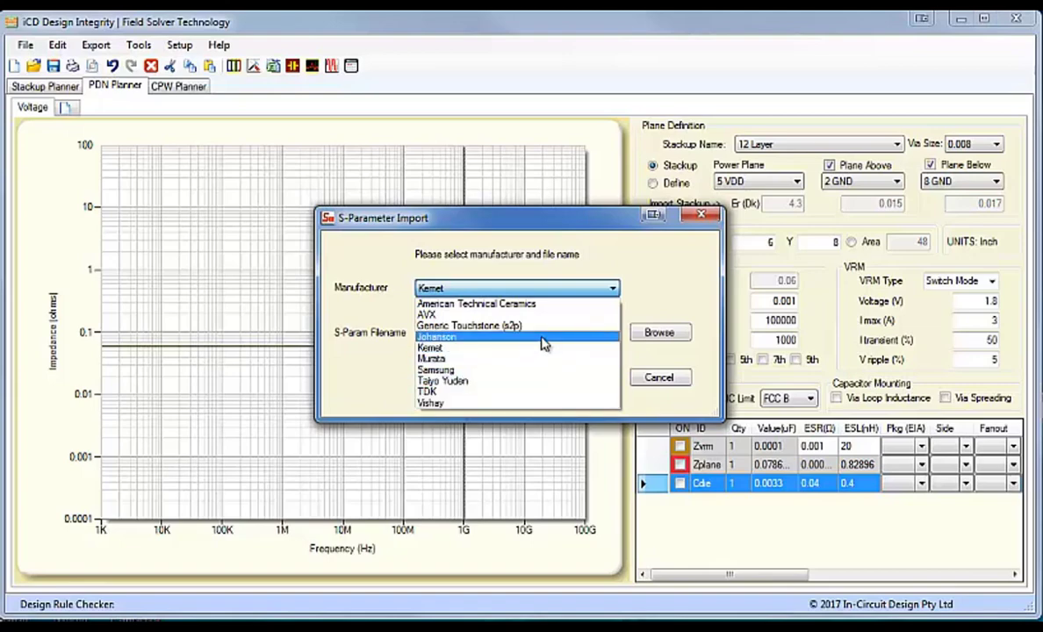
pyautogui.click(505, 350)
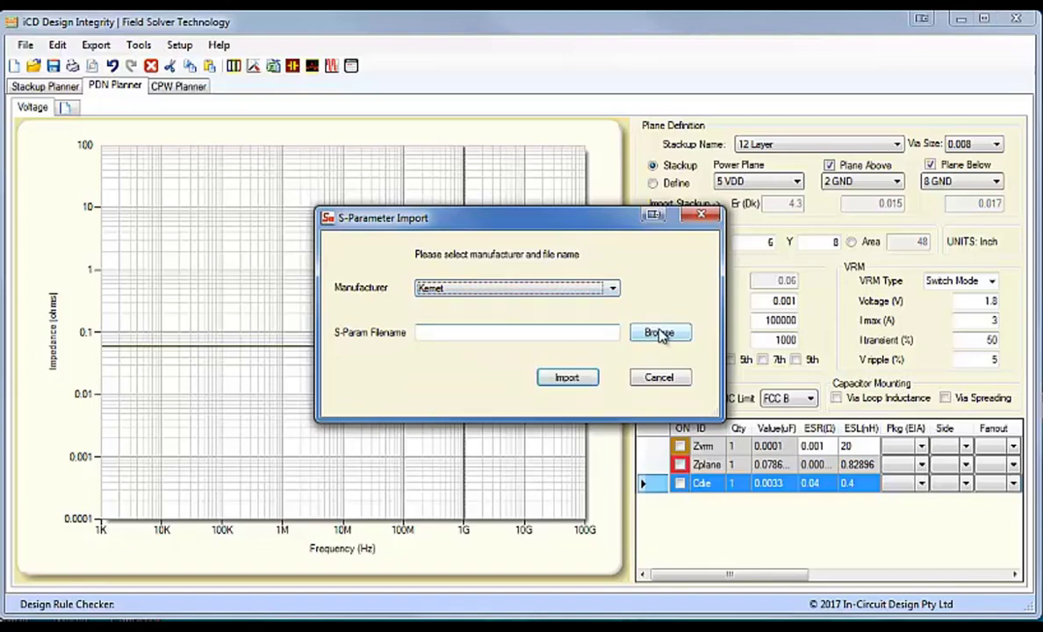
# Pick C0201C100K3GAC.s2p from the Kemet MLCC S-Param Models folder as the import file
pyautogui.click(658, 333)
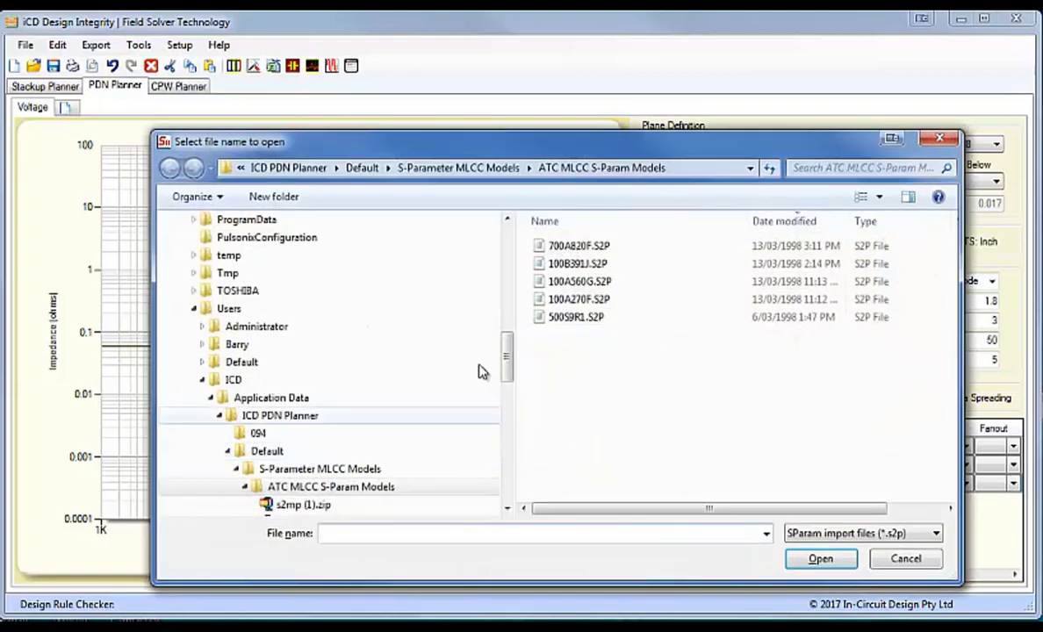
pyautogui.moveTo(506, 345); pyautogui.dragTo(512, 388)
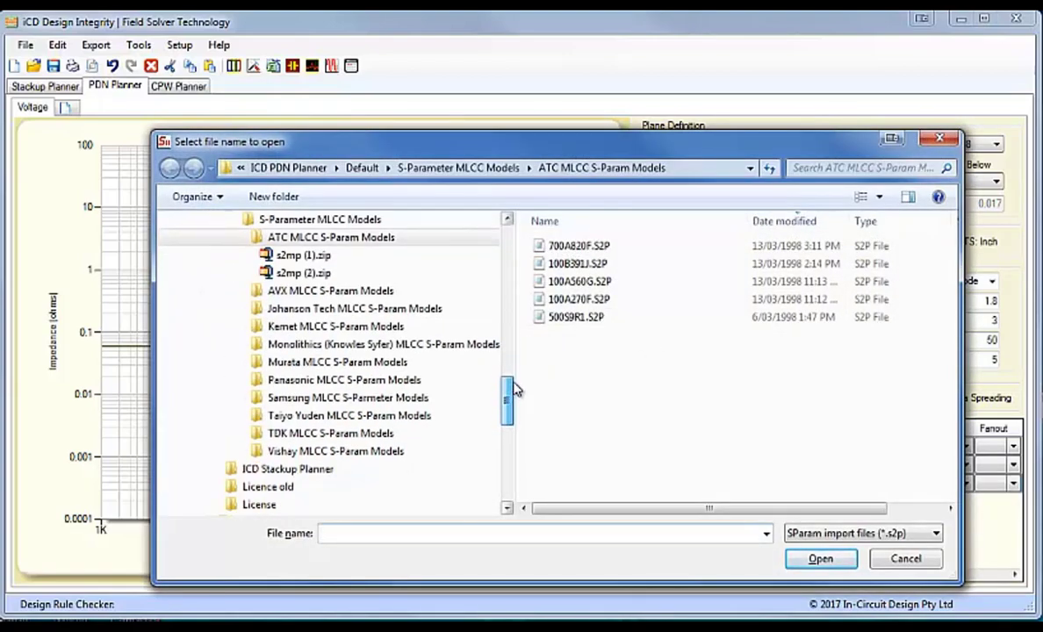
pyautogui.click(324, 328)
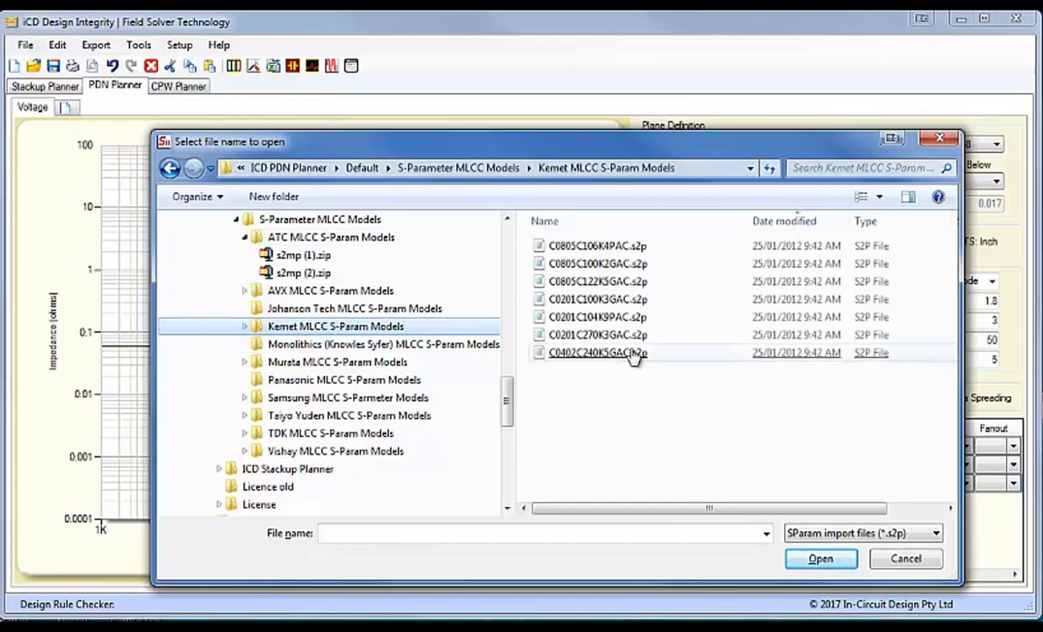
pyautogui.click(595, 303)
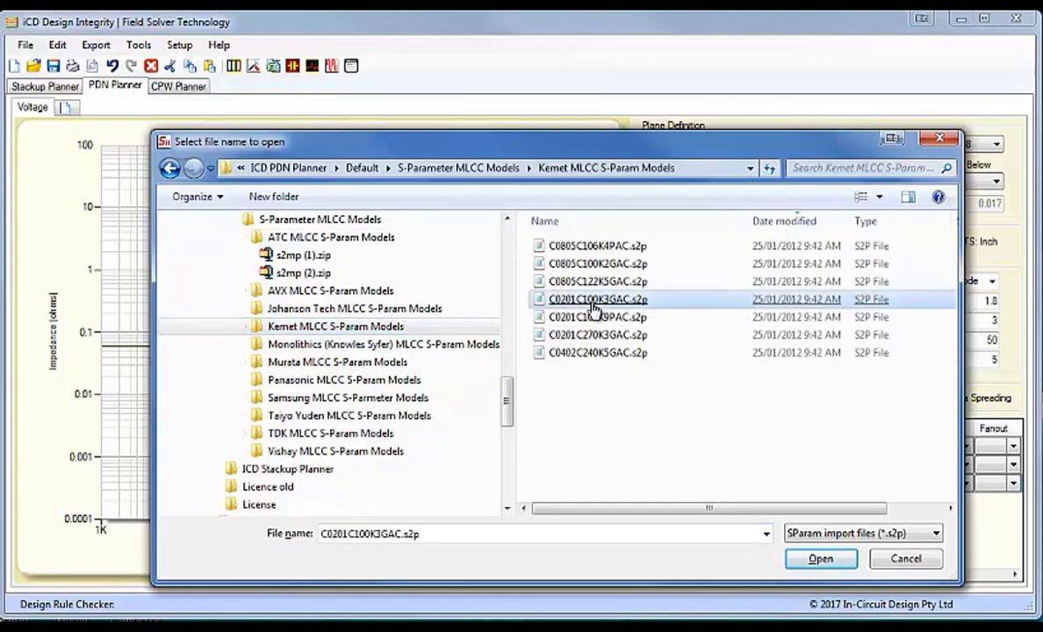
pyautogui.doubleClick(595, 303)
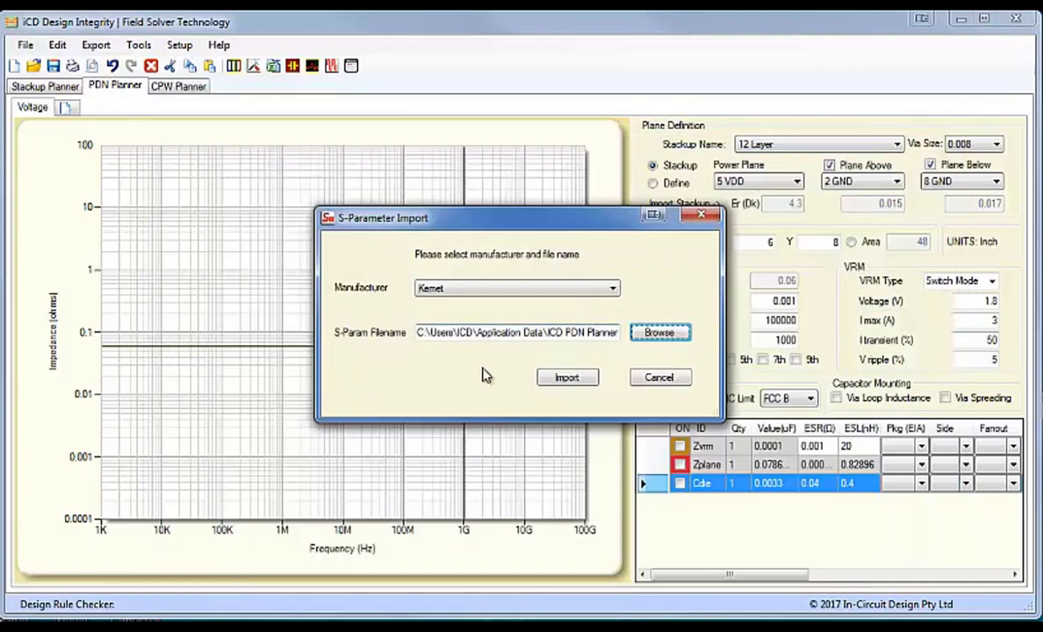
# Import the Kemet 0201 model as C1 (1E-05 µF, ESR 0.25272, ESL 0.584) and review its columns
pyautogui.click(566, 379)
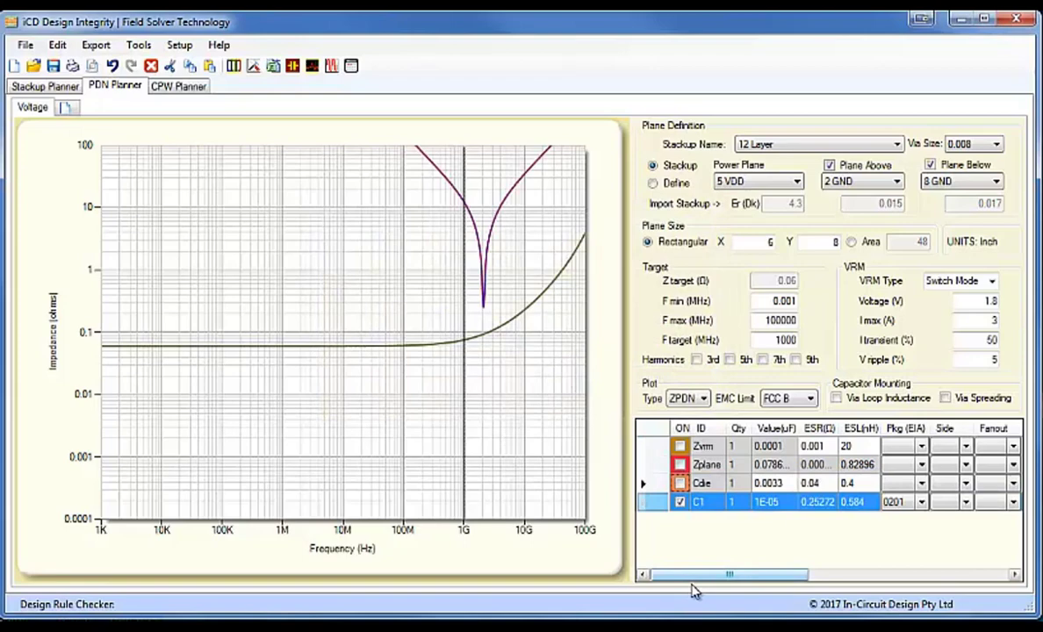
pyautogui.moveTo(685, 581); pyautogui.dragTo(829, 570)
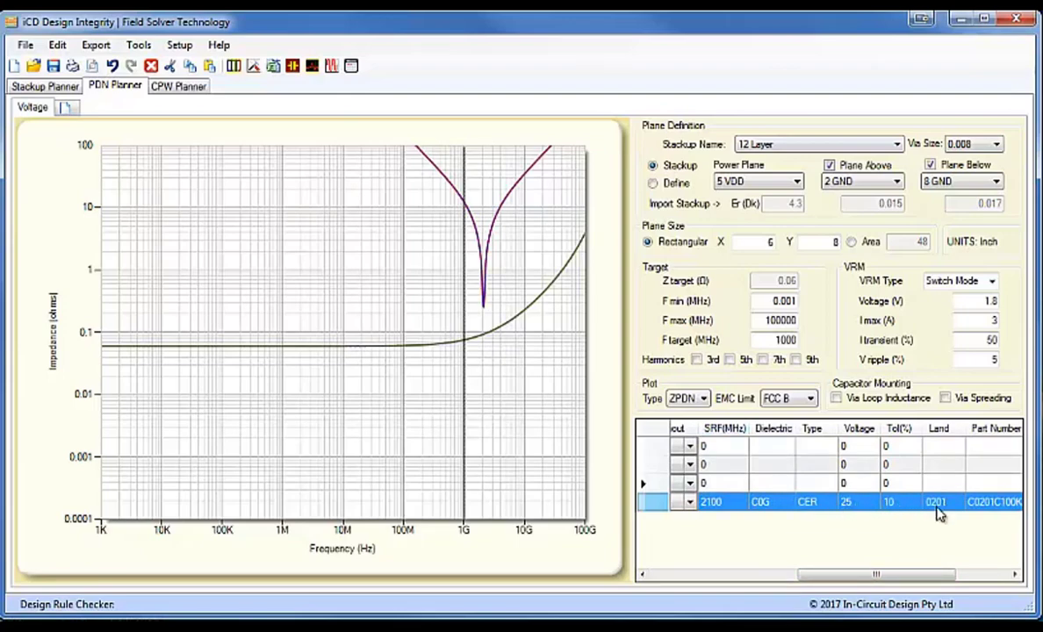
pyautogui.moveTo(869, 577); pyautogui.dragTo(696, 572)
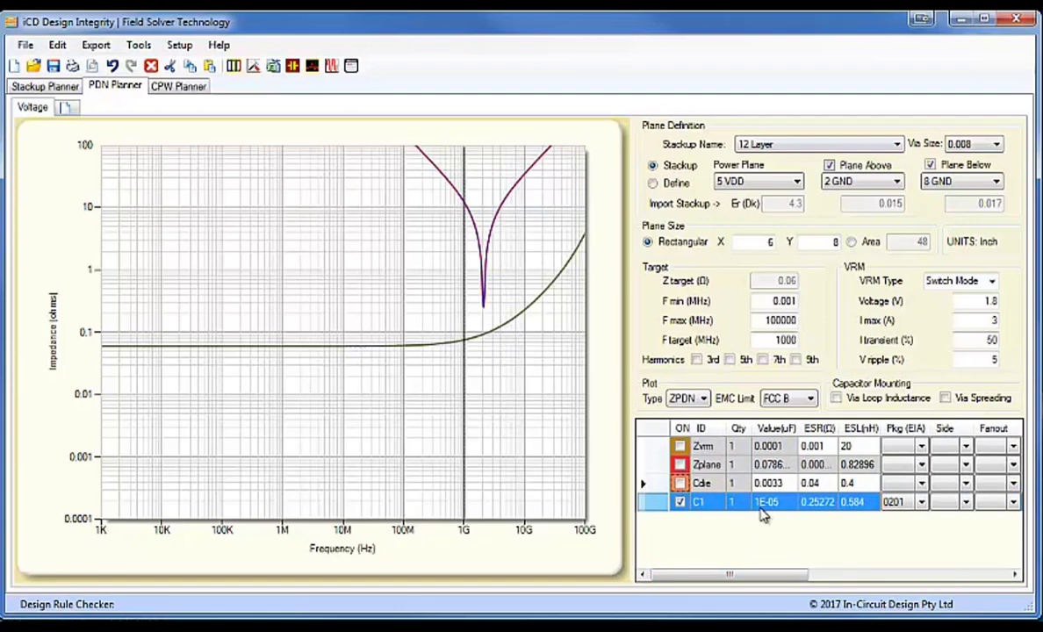
pyautogui.click(96, 45)
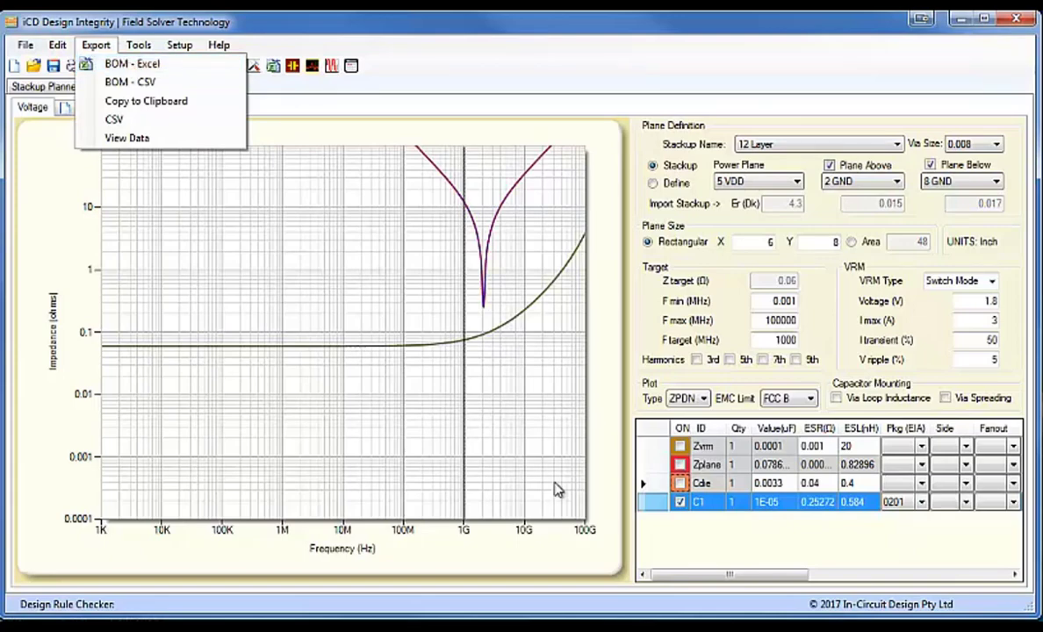
# Start an S-parameter import below C1 with Generic Touchstone (s2p) as manufacturer
pyautogui.click(660, 507)
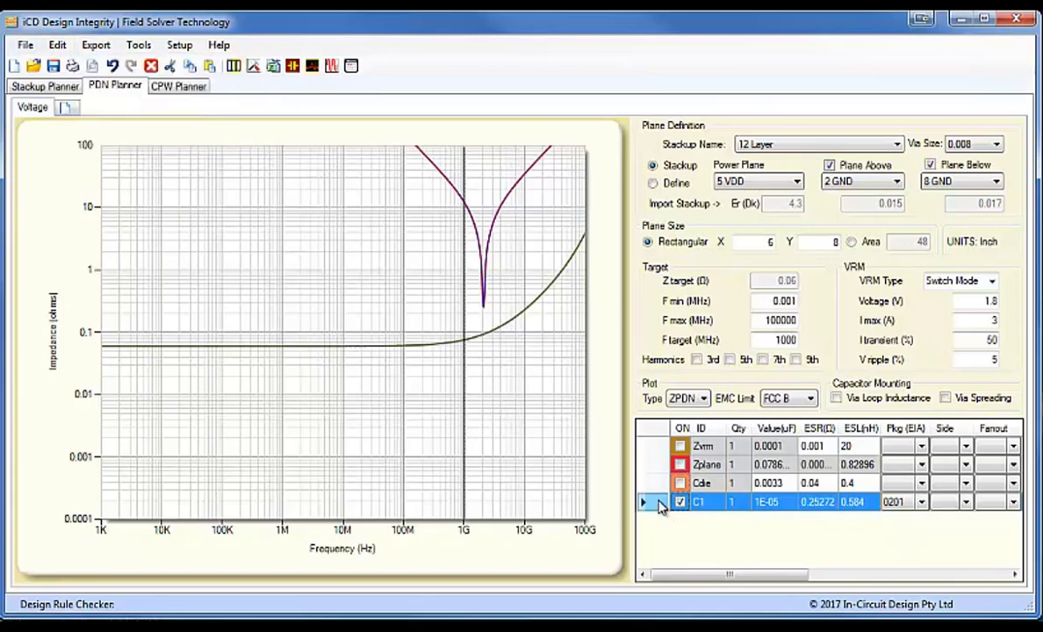
pyautogui.rightClick(662, 505)
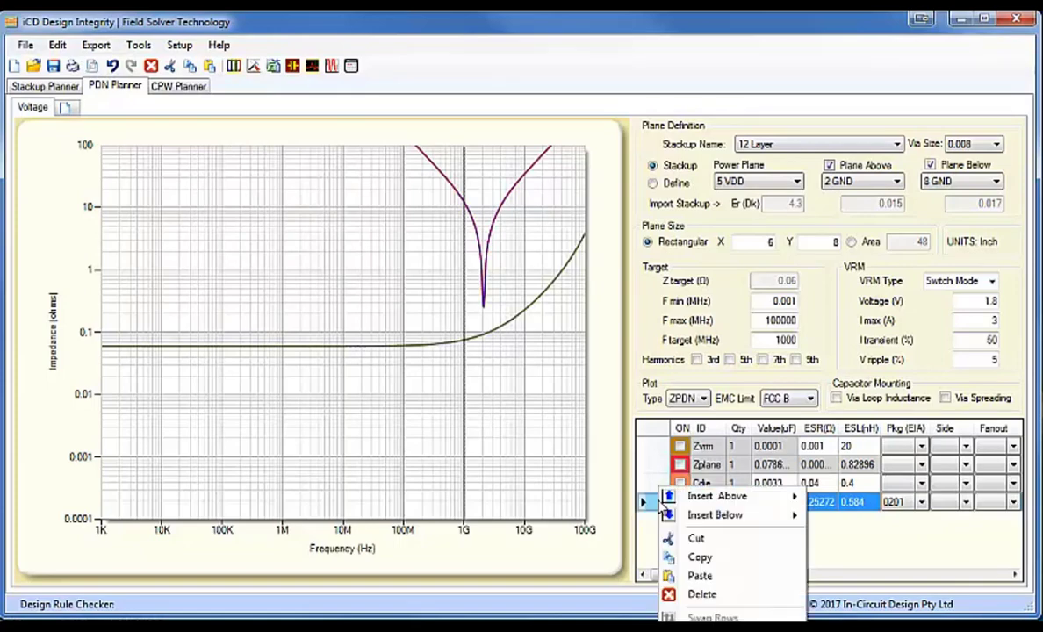
pyautogui.moveTo(734, 516)
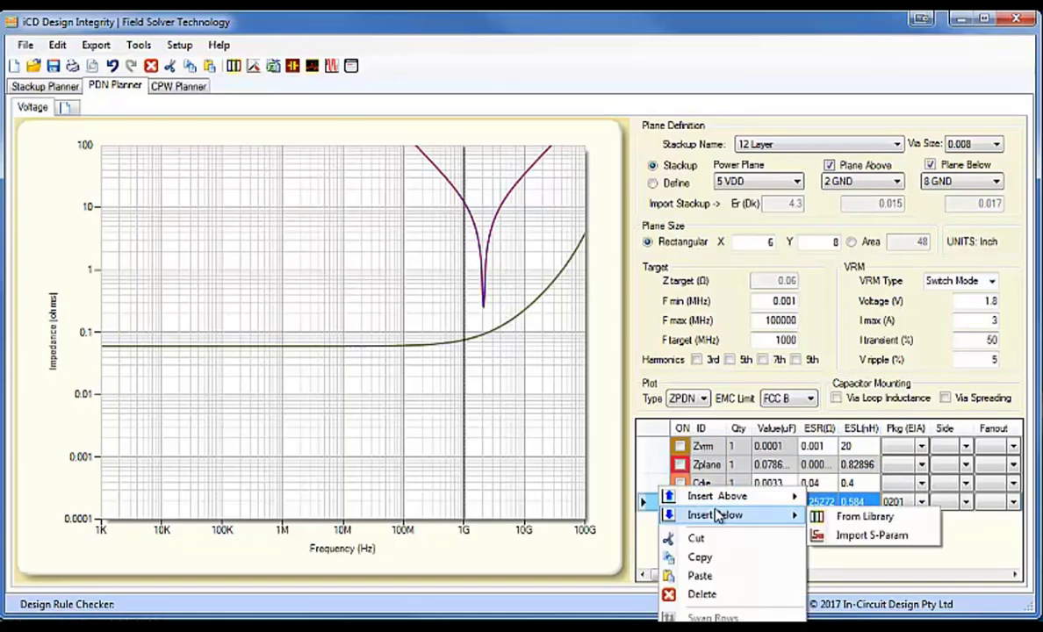
pyautogui.click(877, 536)
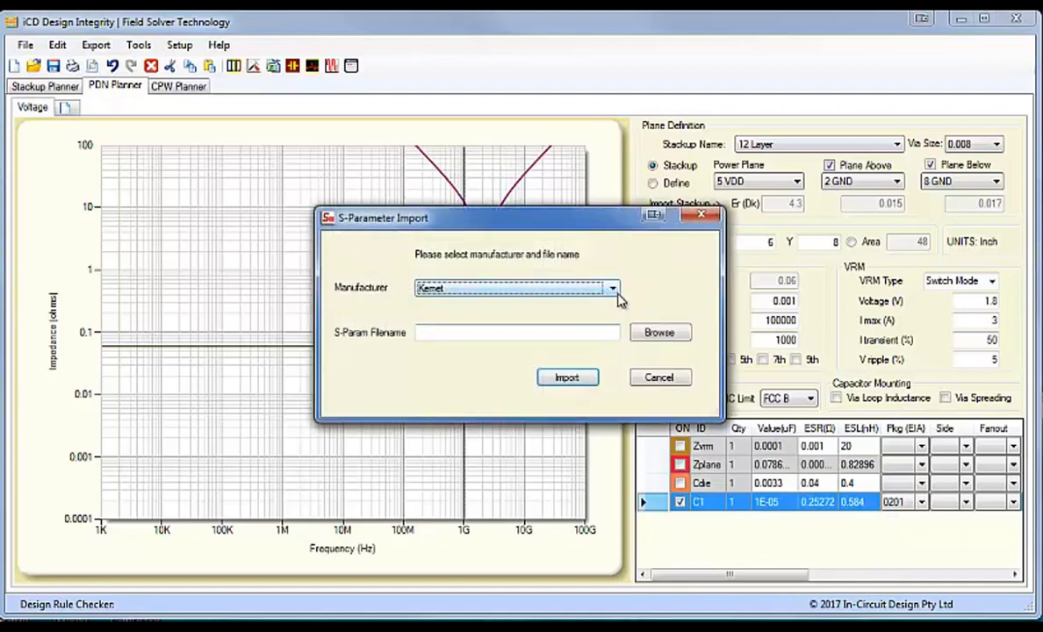
pyautogui.click(614, 290)
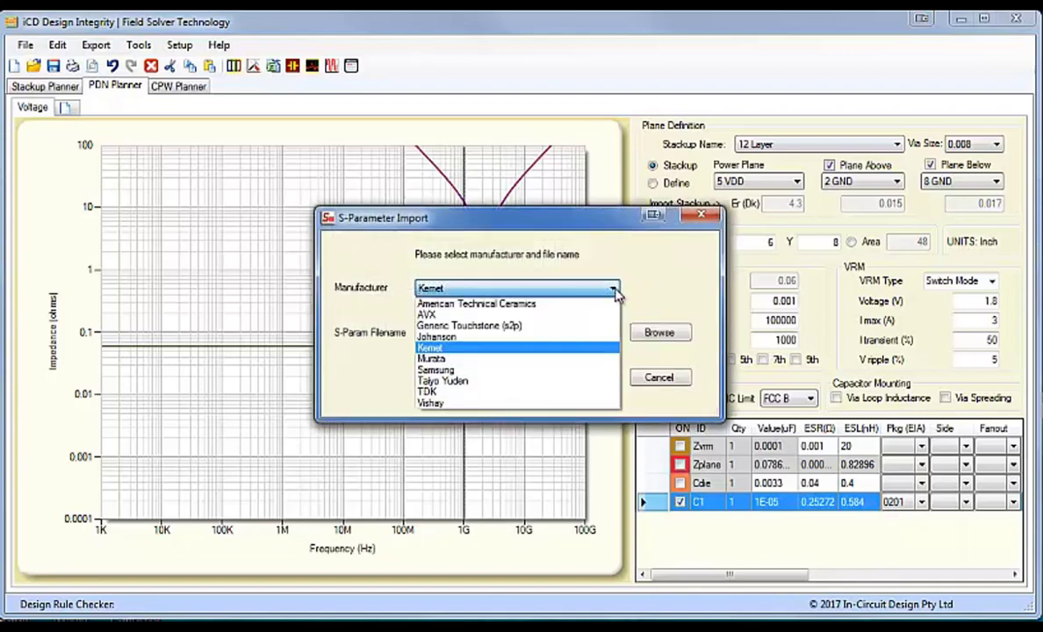
pyautogui.click(496, 326)
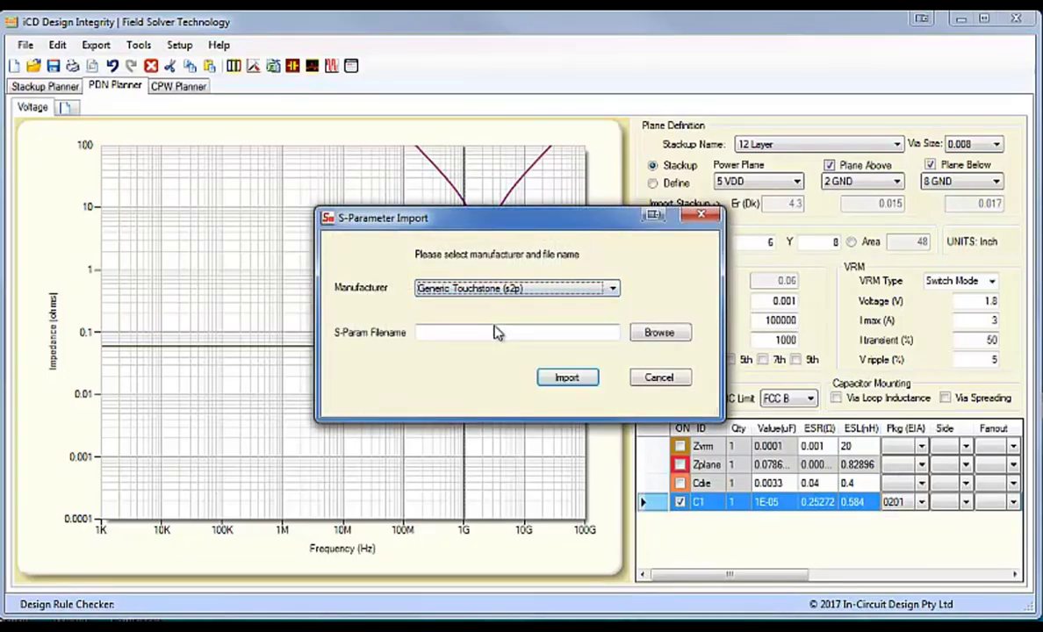
# Choose CAP_SYF_0603_001_R20_100pF_model.s2p from the Monolithics folder as the model file
pyautogui.click(661, 335)
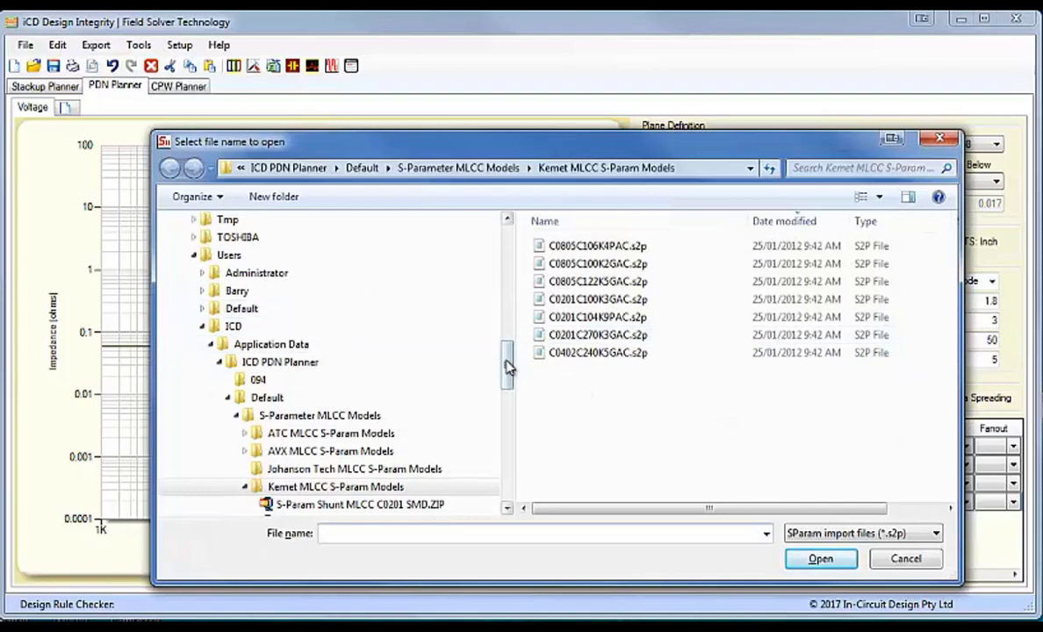
pyautogui.moveTo(507, 361); pyautogui.dragTo(512, 404)
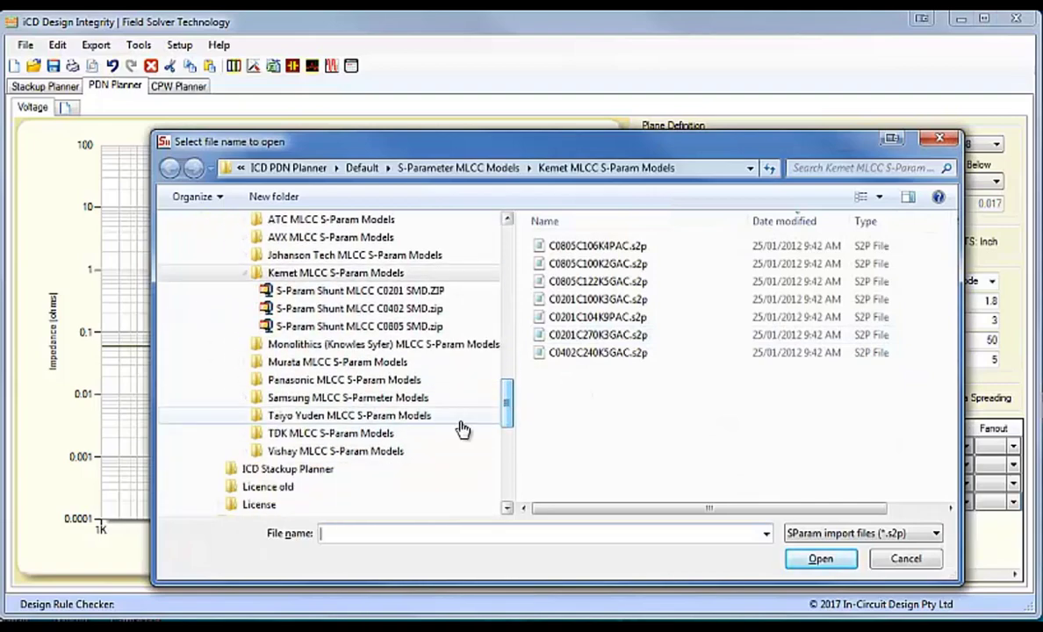
pyautogui.click(321, 349)
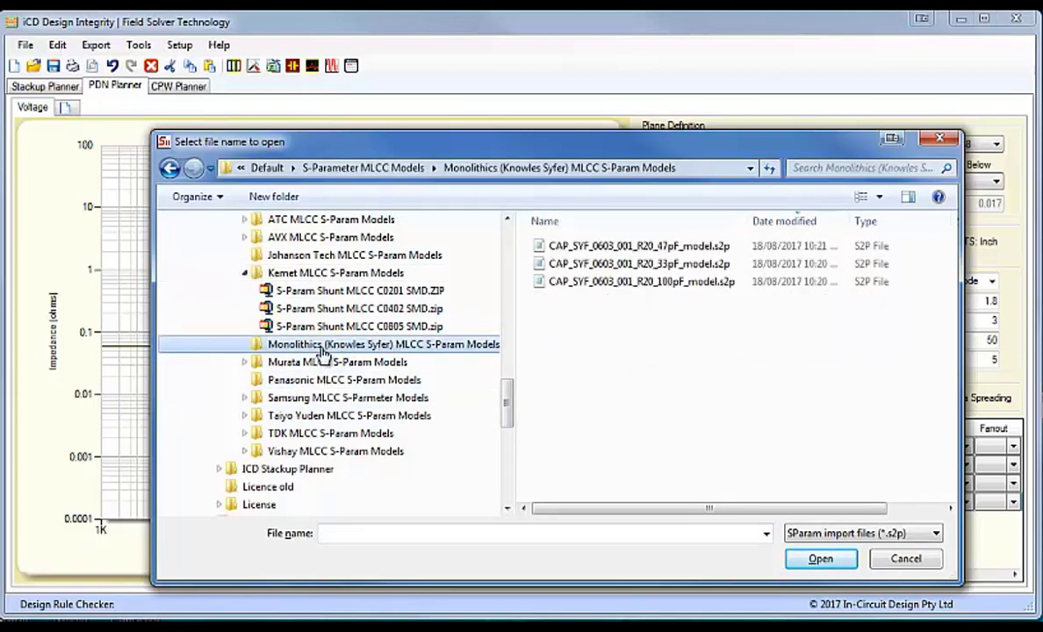
pyautogui.click(624, 295)
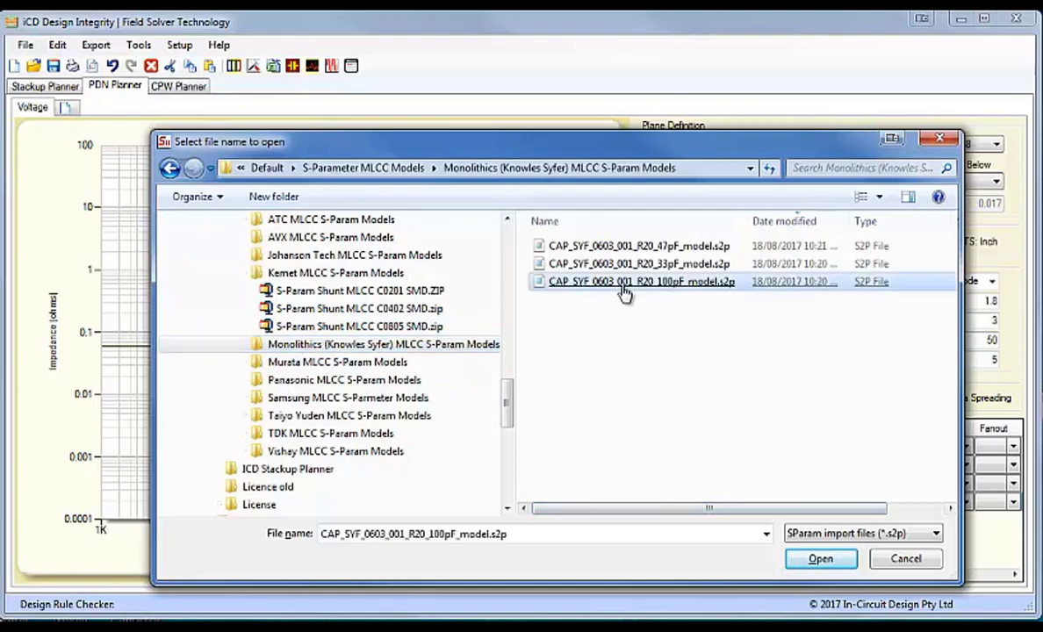
pyautogui.doubleClick(625, 282)
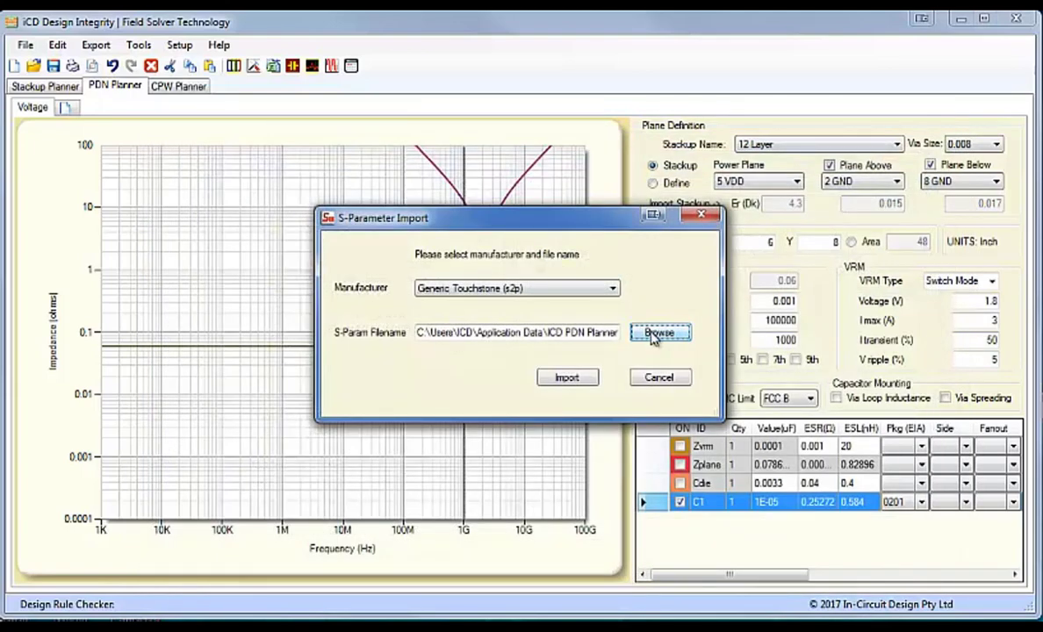
# Import the Touchstone model as C2 with 0.0001 µF, 0201 land, X8R, 25 V and 10% tolerance
pyautogui.click(561, 377)
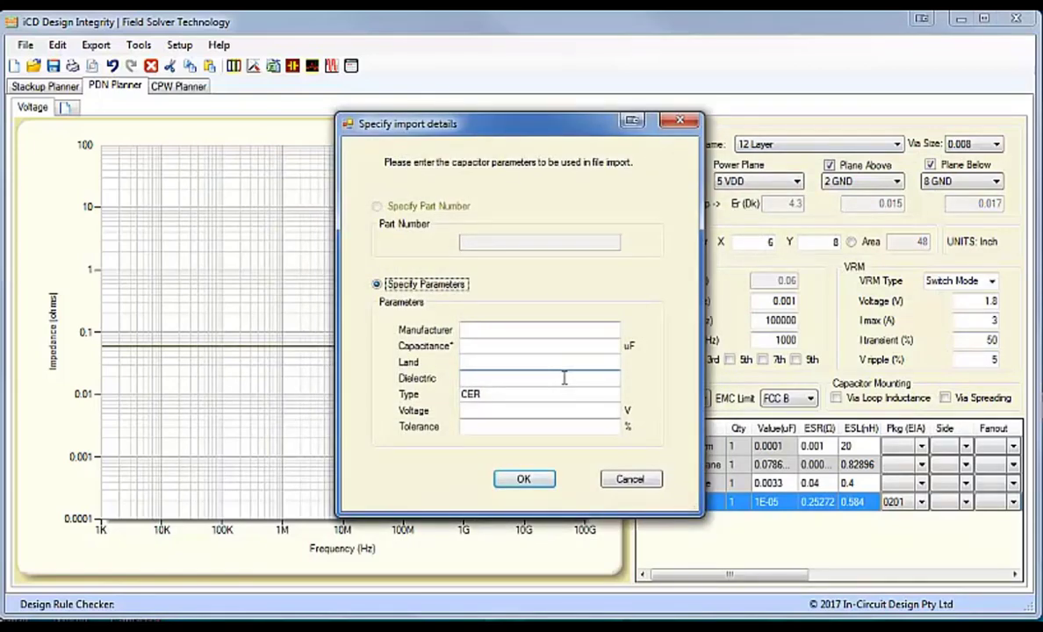
pyautogui.click(484, 347)
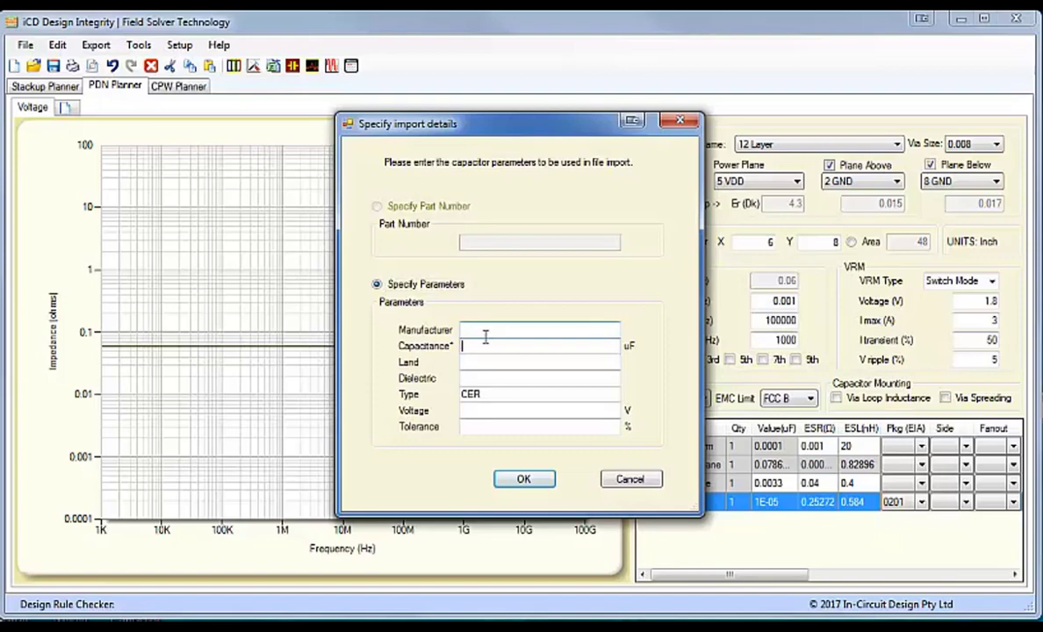
pyautogui.write('0')
pyautogui.write('.0001')
pyautogui.click(480, 360)
pyautogui.write('0201')
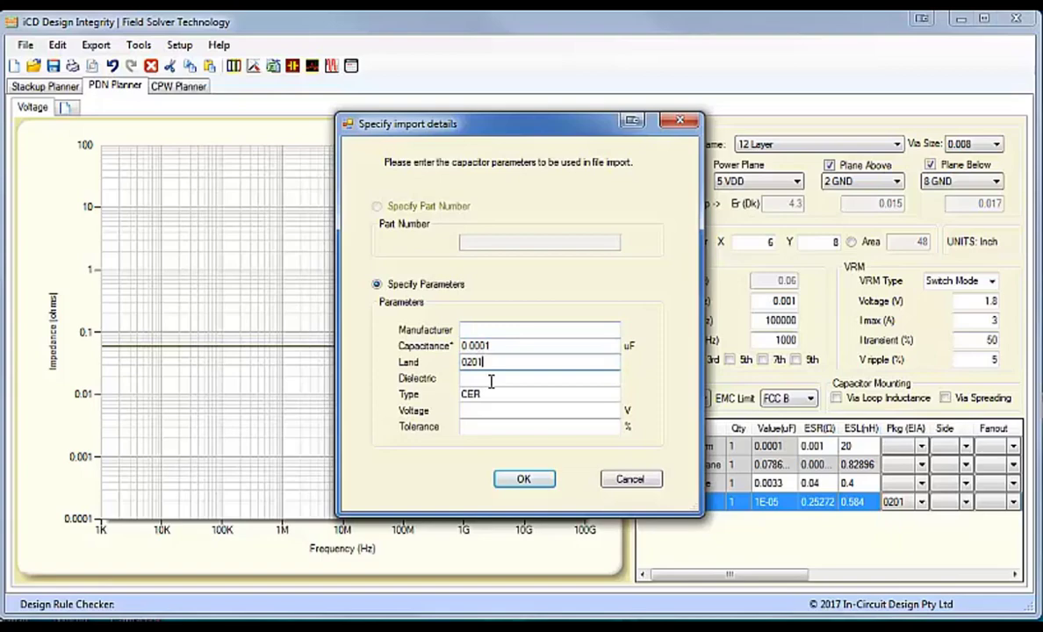
pyautogui.click(491, 378)
pyautogui.write('X8')
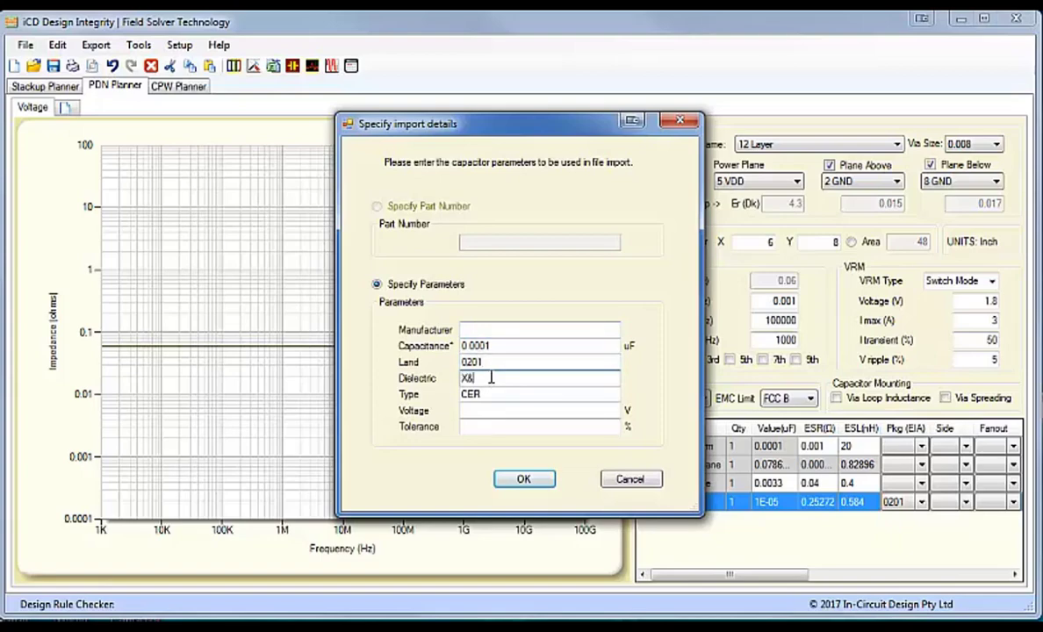
pyautogui.write('R')
pyautogui.click(531, 410)
pyautogui.write('2')
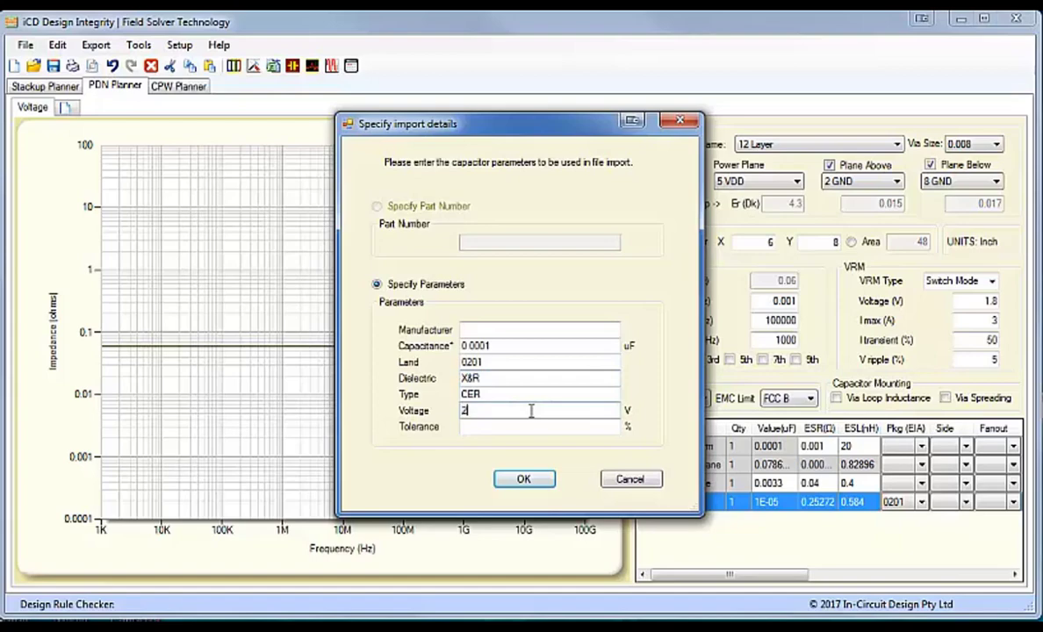
pyautogui.write('5')
pyautogui.click(500, 428)
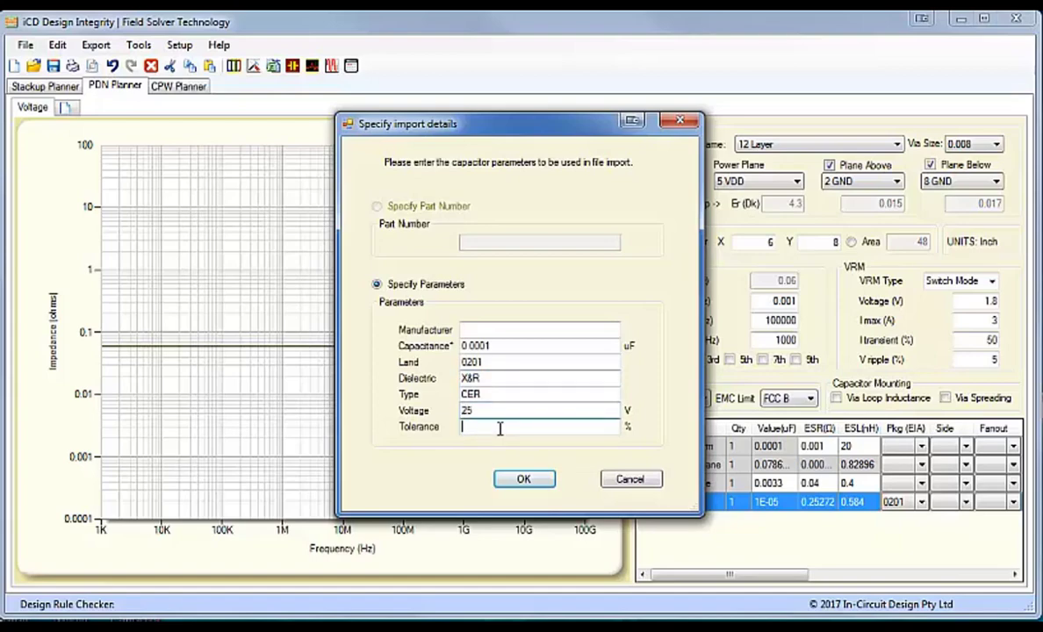
pyautogui.write('10')
pyautogui.click(504, 480)
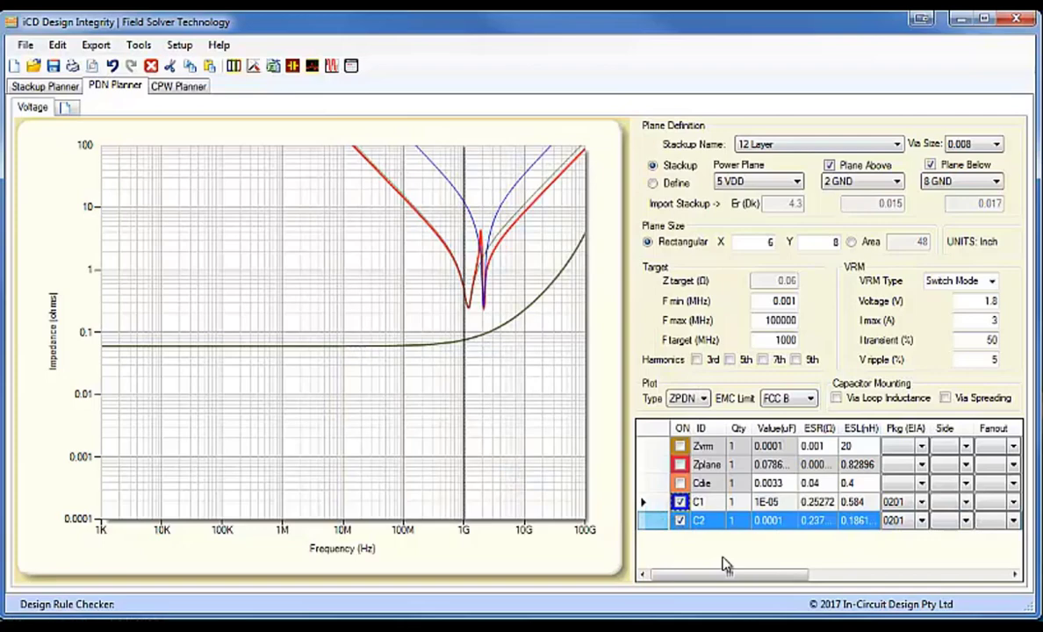
pyautogui.moveTo(704, 576)
pyautogui.mouseDown()
pyautogui.moveTo(909, 579)
pyautogui.moveTo(687, 582)
pyautogui.mouseUp()
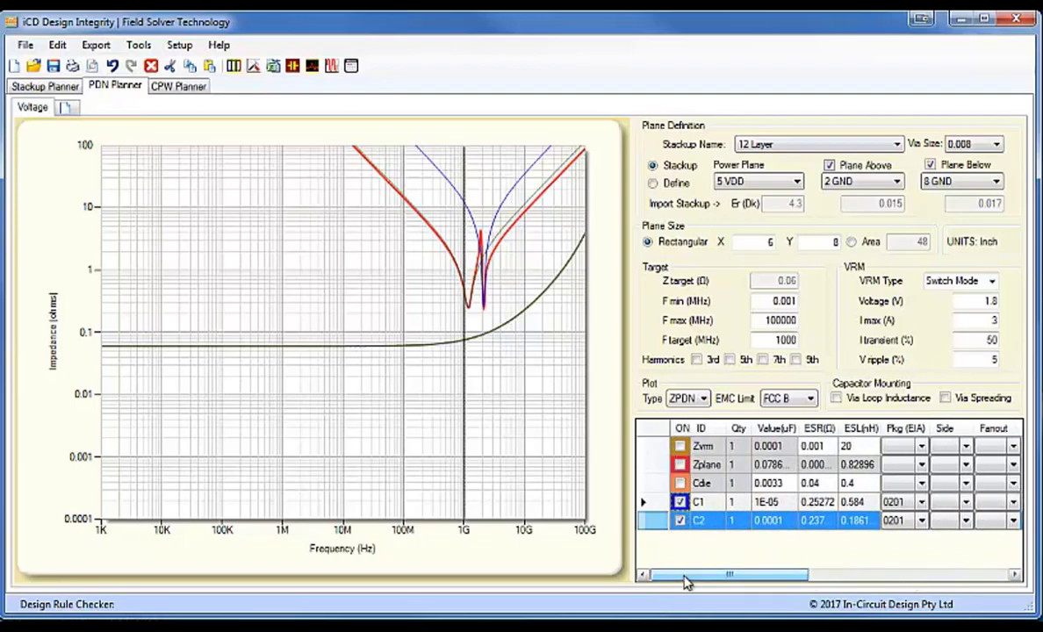
# Import a Johanson Tech MLCC .s2p model below C2, which prompts for a part number
pyautogui.rightClick(653, 522)
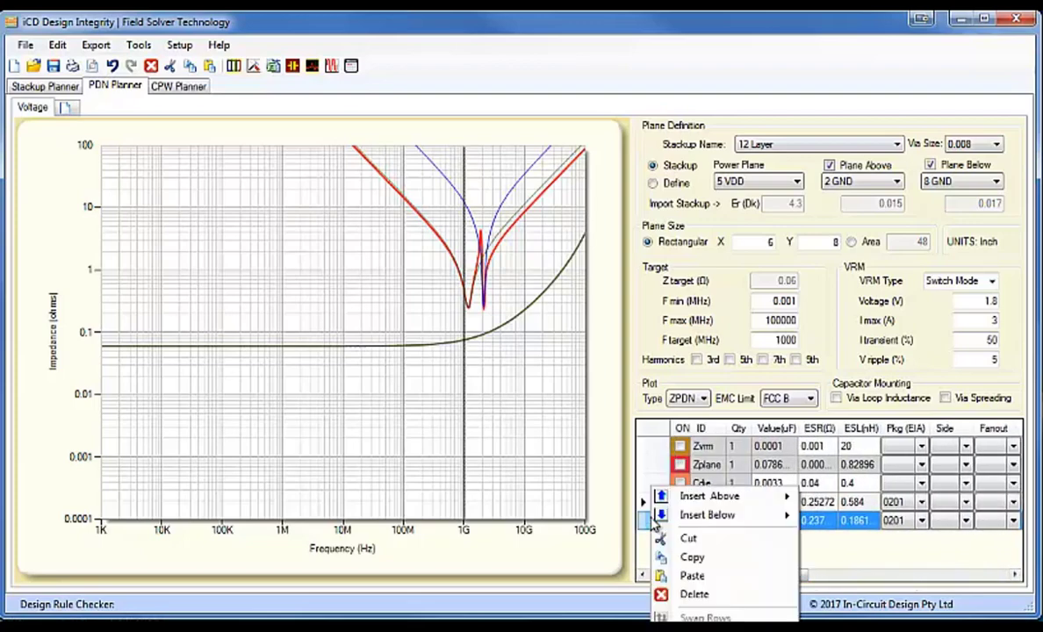
pyautogui.moveTo(719, 515)
pyautogui.click(853, 536)
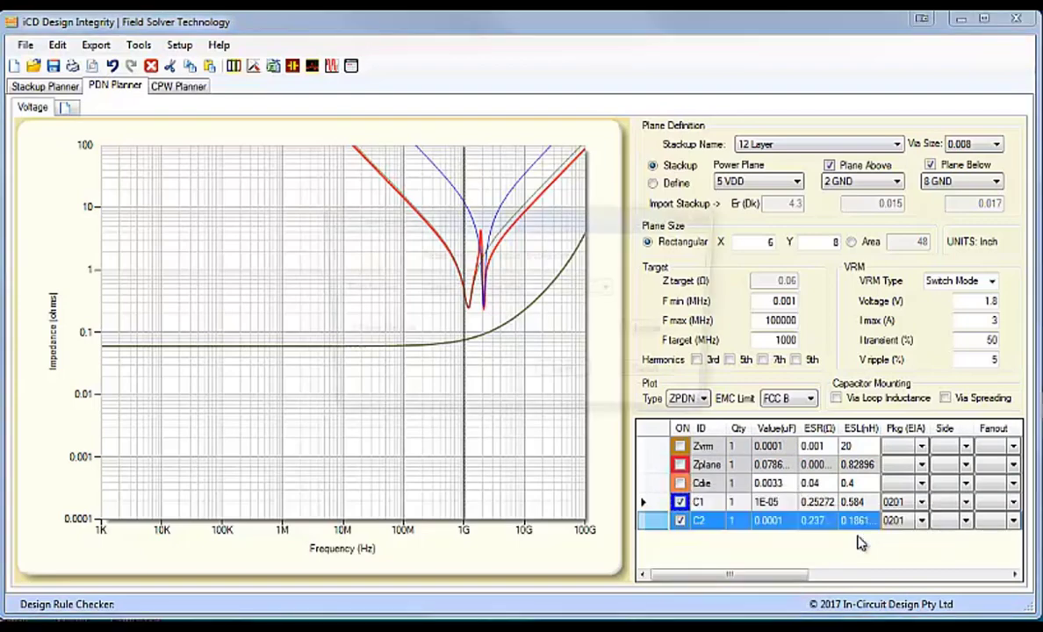
pyautogui.click(613, 294)
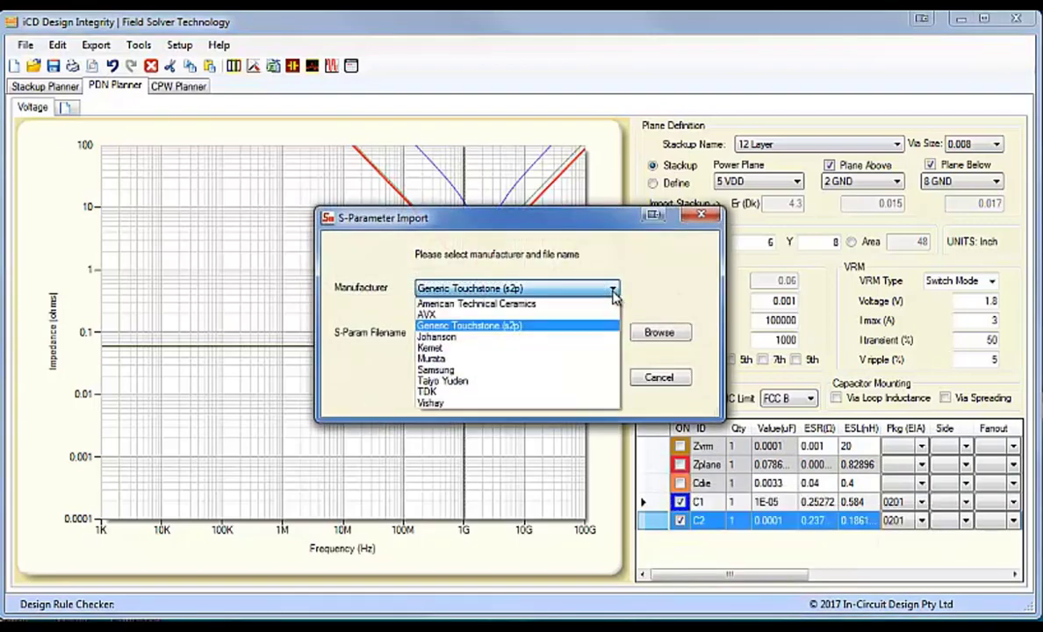
pyautogui.click(452, 345)
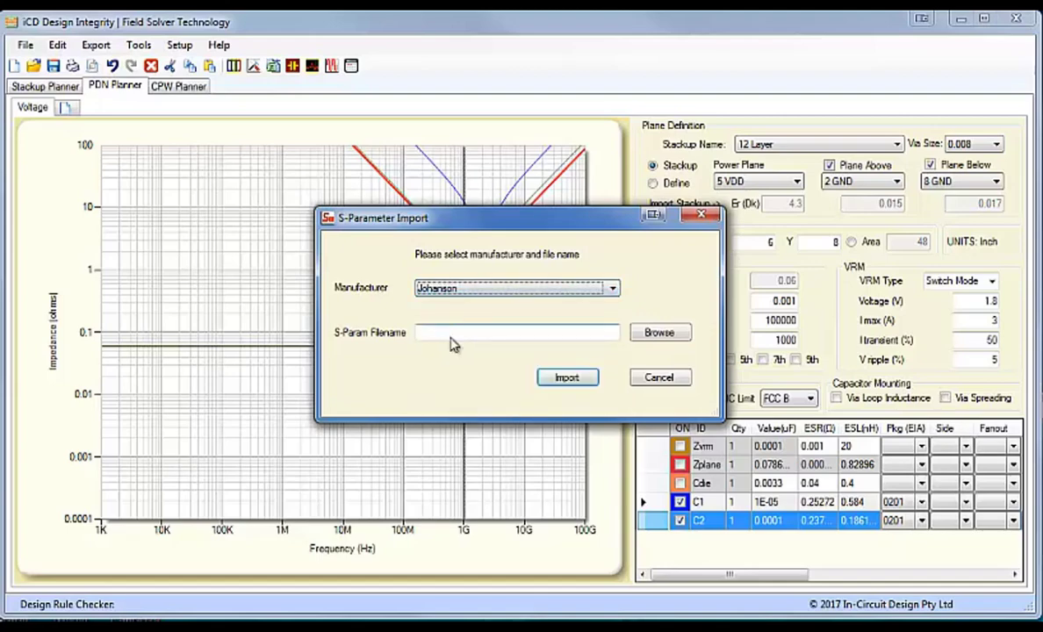
pyautogui.click(663, 334)
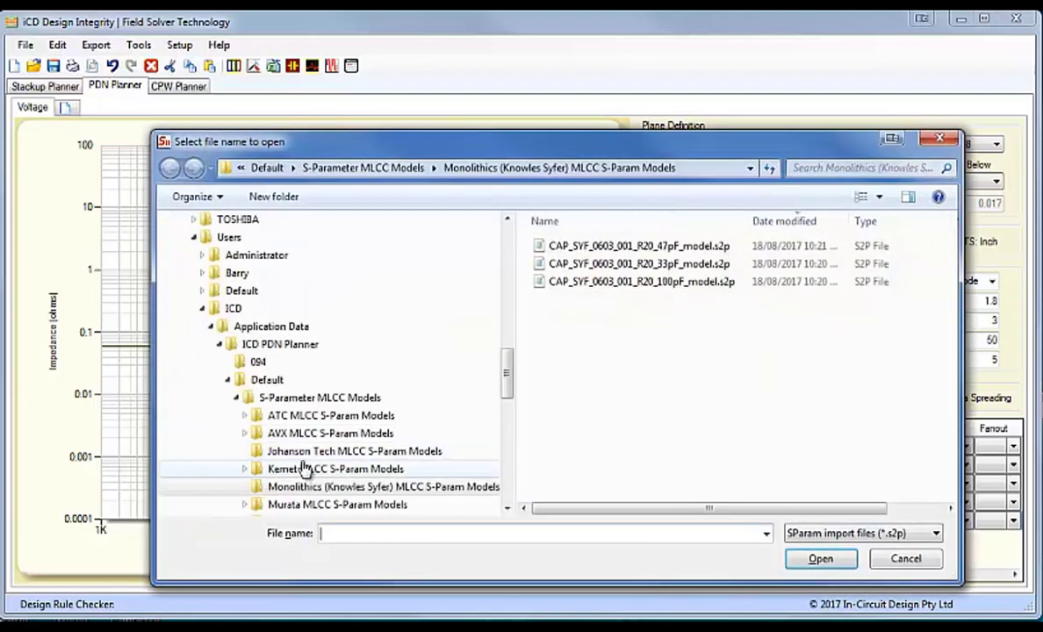
pyautogui.click(300, 453)
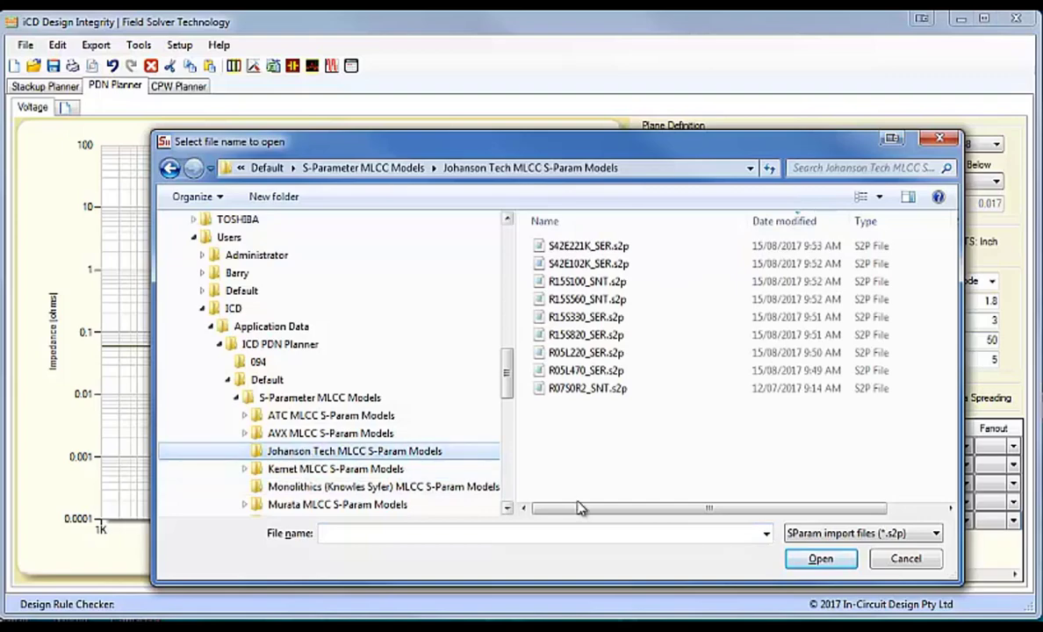
pyautogui.doubleClick(585, 371)
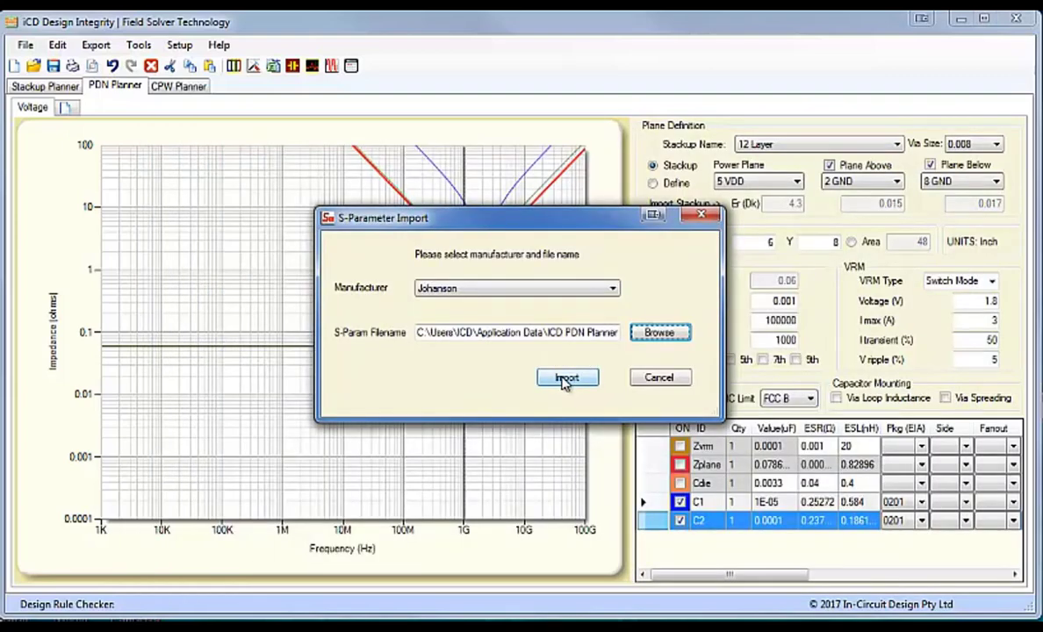
pyautogui.click(564, 378)
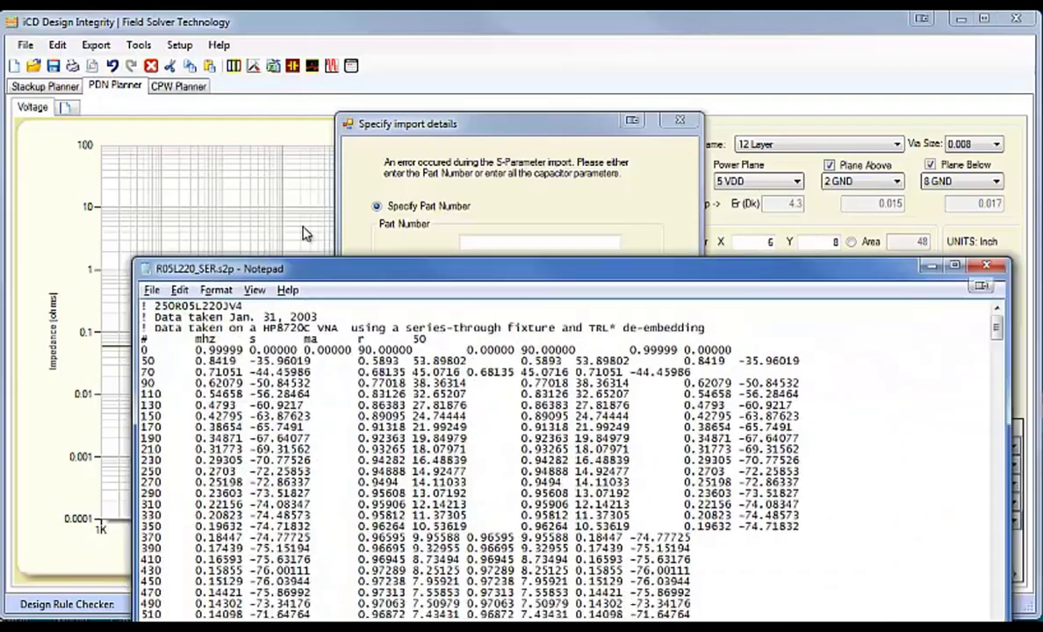
# Copy part number 250R05L220JV4 from the first line of R05L220_SER.s2p, then close Notepad
pyautogui.moveTo(390, 281); pyautogui.dragTo(311, 65)
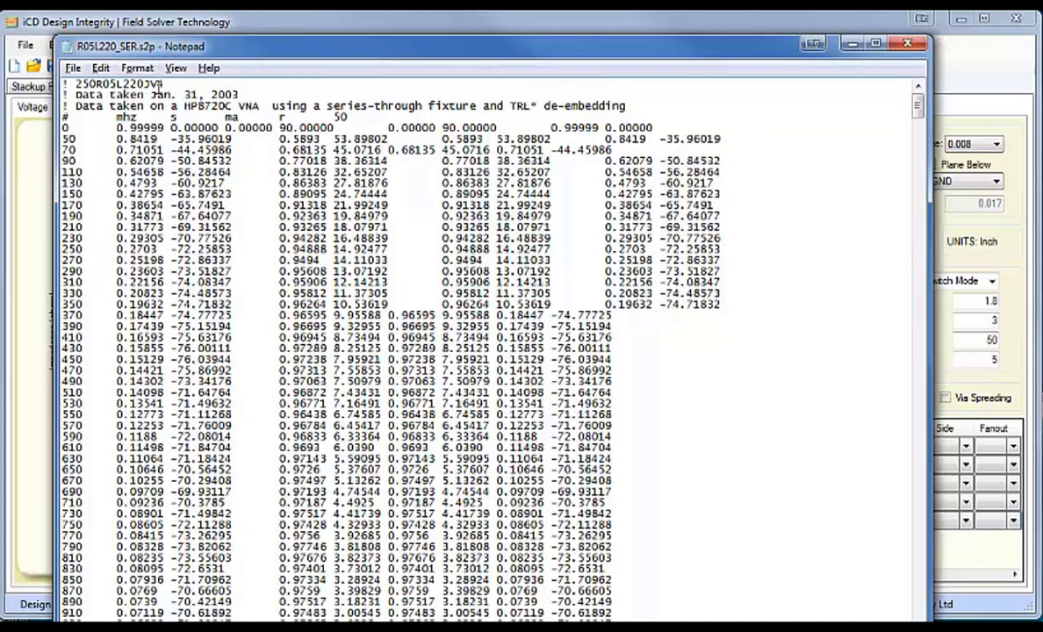
pyautogui.moveTo(158, 83); pyautogui.dragTo(74, 83)
pyautogui.hotkey('ctrl', 'c')
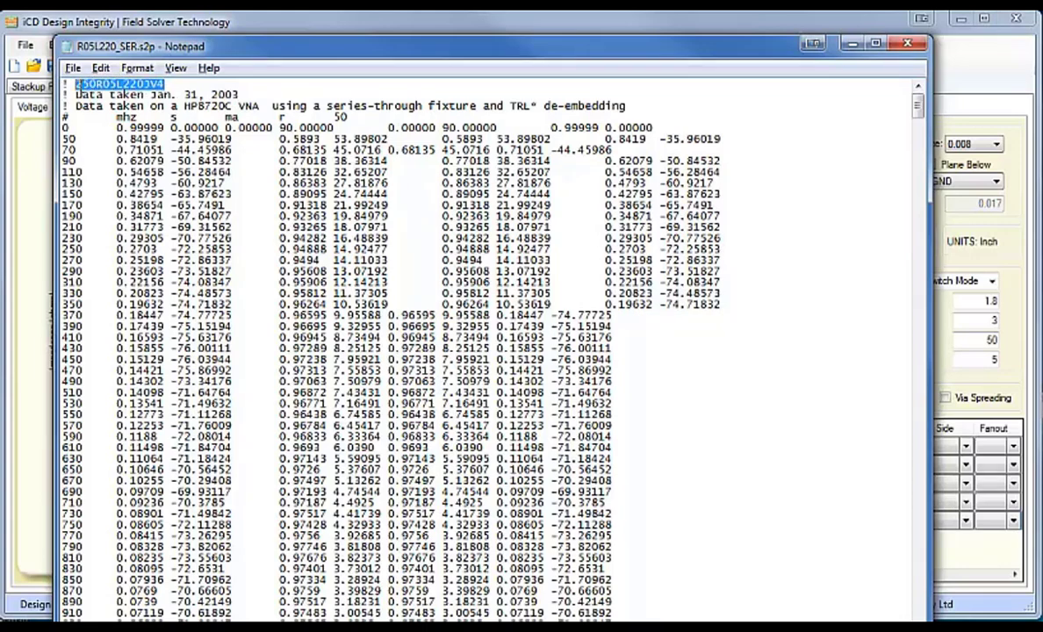
pyautogui.click(906, 46)
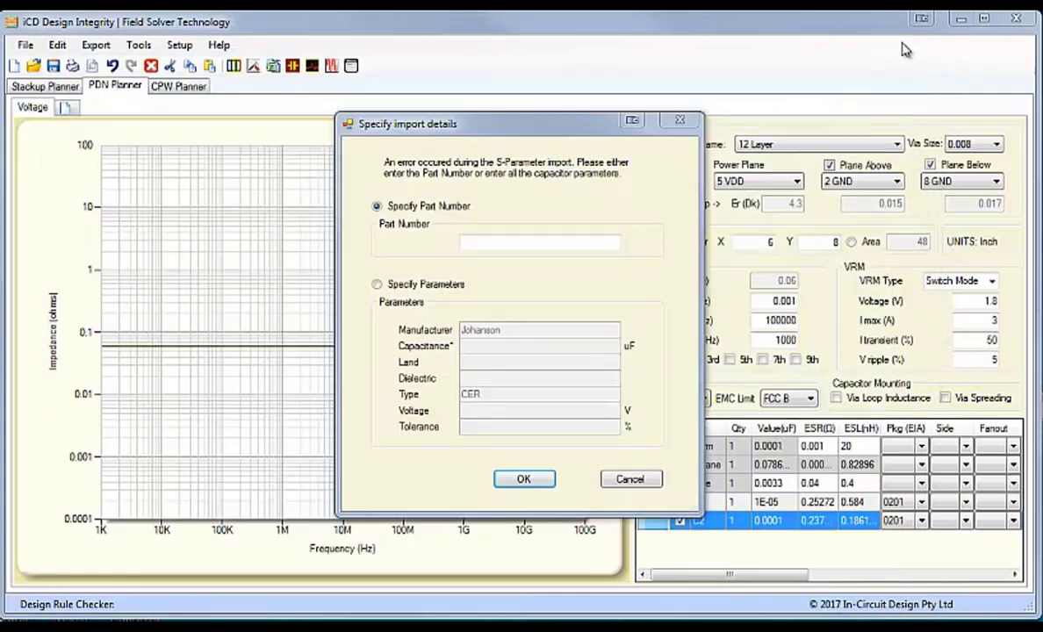
# Paste 250R05L220JV4 as the part number and confirm, adding C3 (2.2E-05 µF, 0201)
pyautogui.click(496, 249)
pyautogui.hotkey('ctrl', 'v')
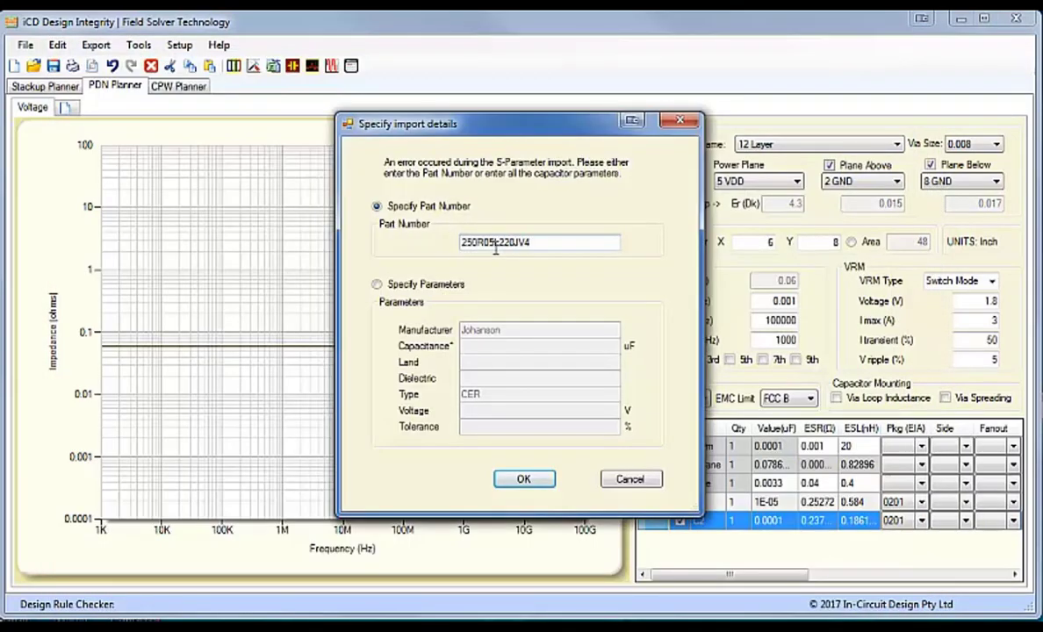
pyautogui.click(530, 481)
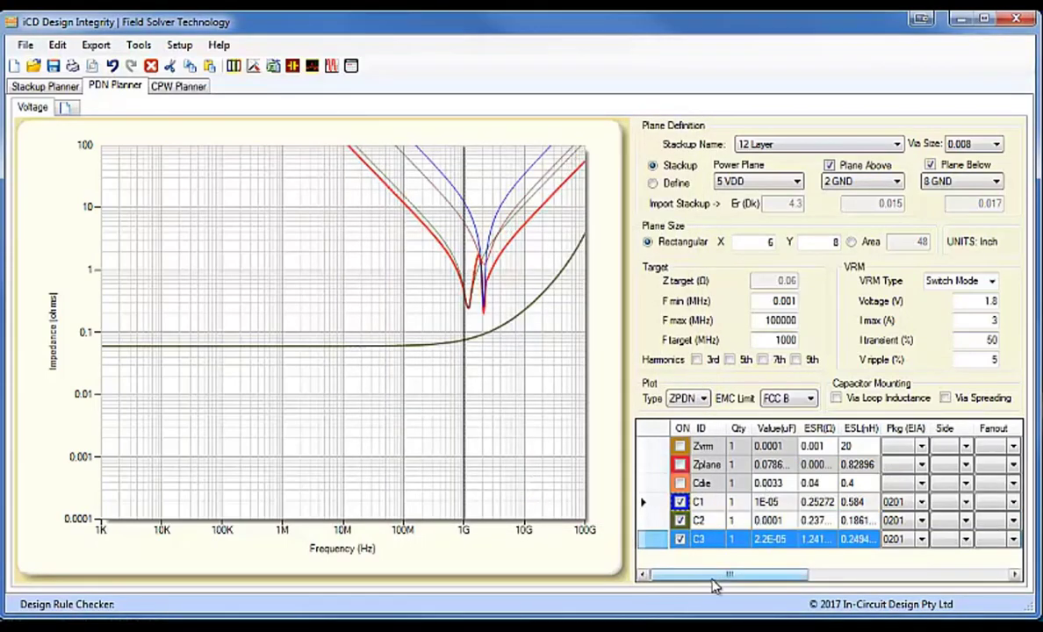
pyautogui.moveTo(712, 576); pyautogui.dragTo(699, 597)
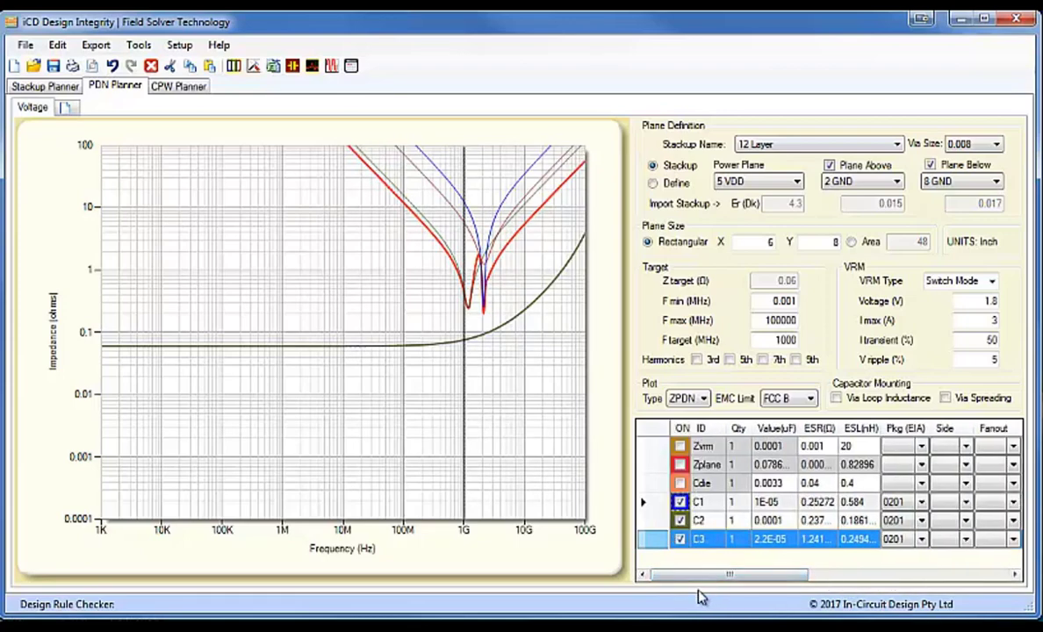
# Open the Capacitor Library and add a blank manually entered capacitor
pyautogui.click(233, 67)
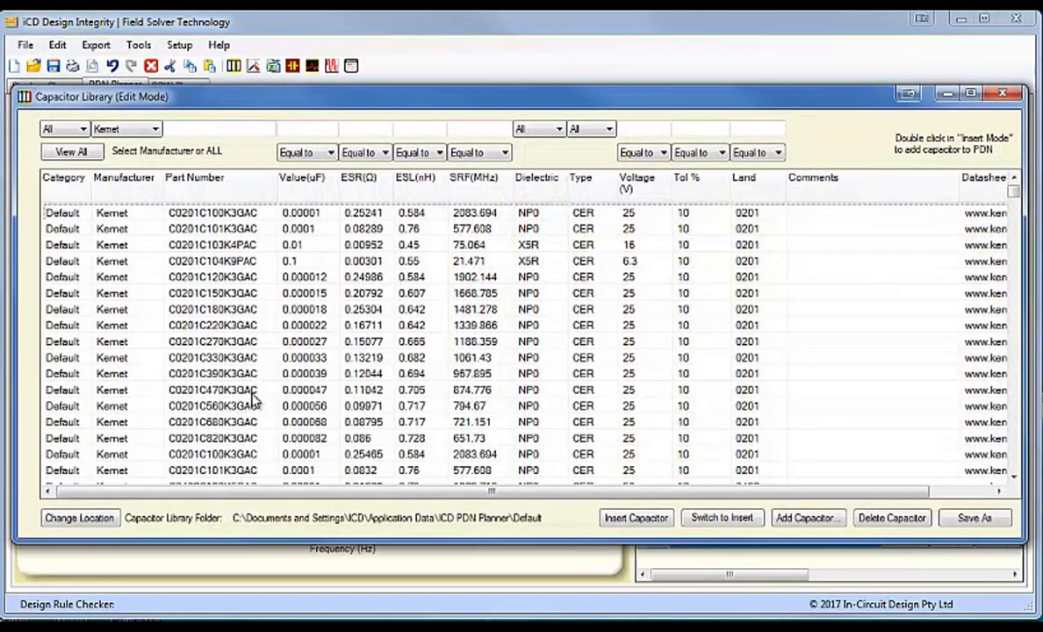
pyautogui.click(234, 375)
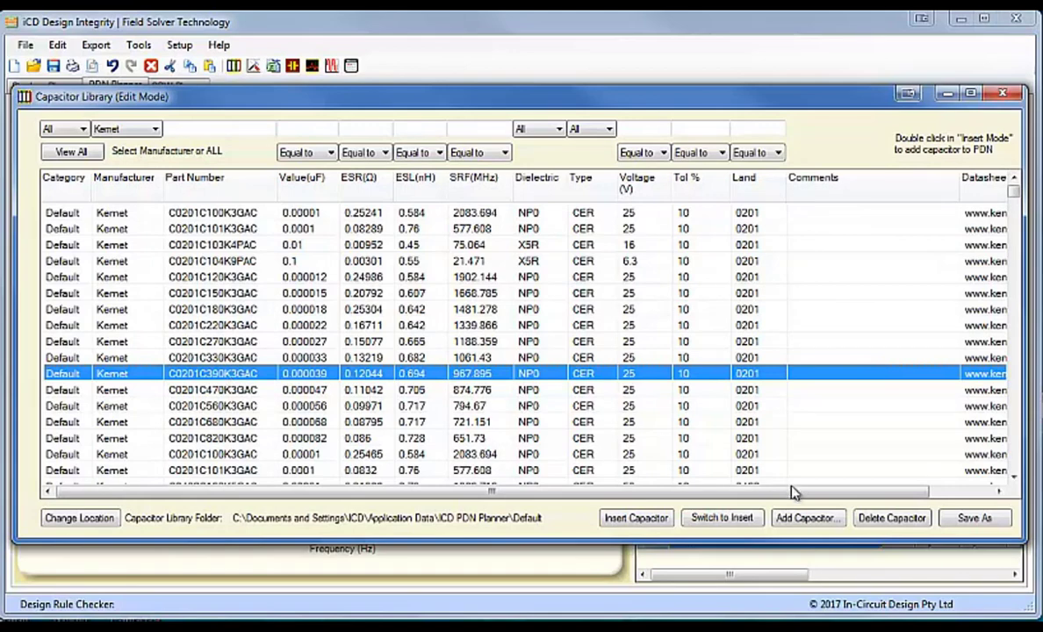
pyautogui.click(790, 520)
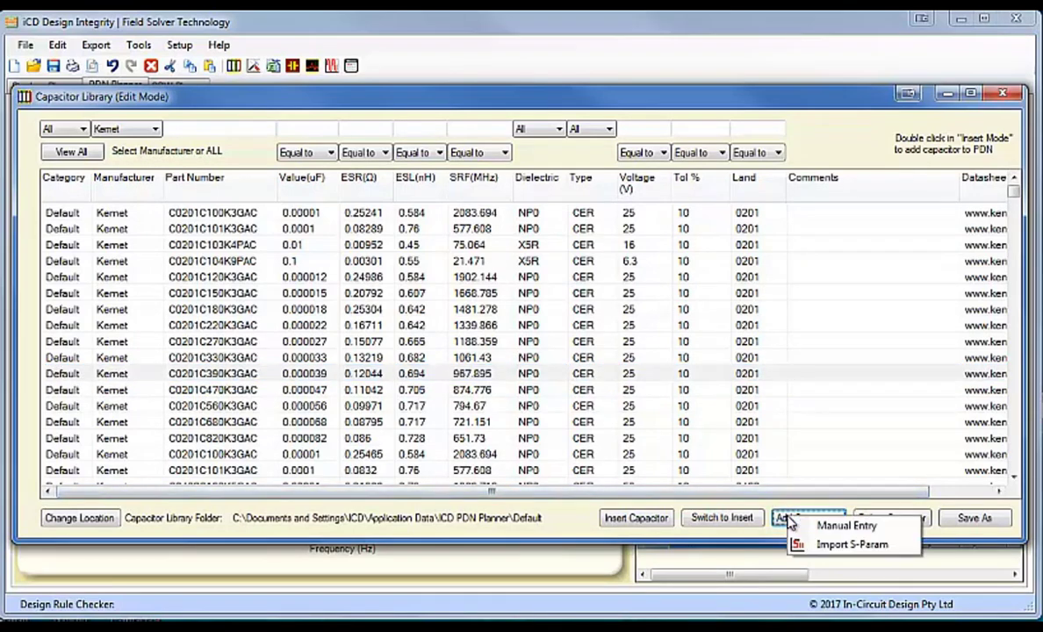
pyautogui.click(847, 526)
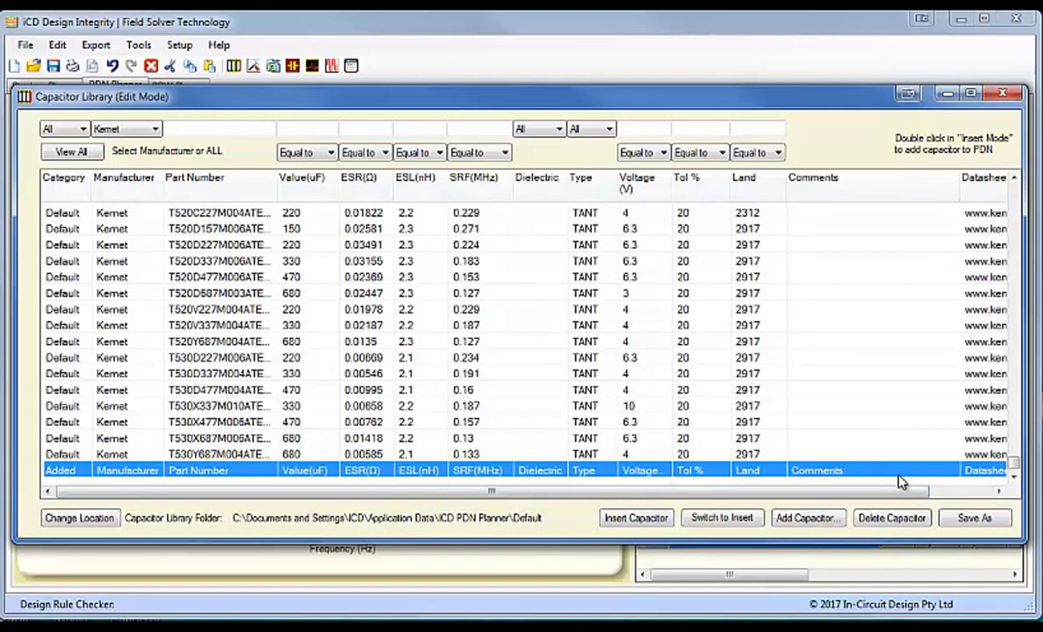
# Import the Kemet C0805C106K4PAC.s2p model (10 µF, 0805) into the library
pyautogui.click(834, 519)
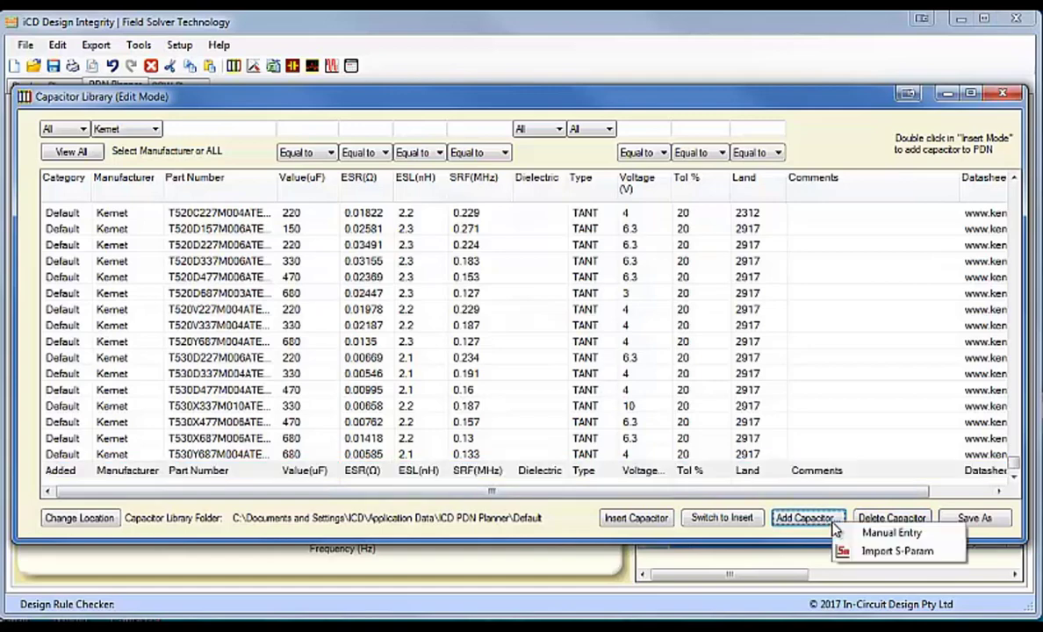
pyautogui.click(892, 551)
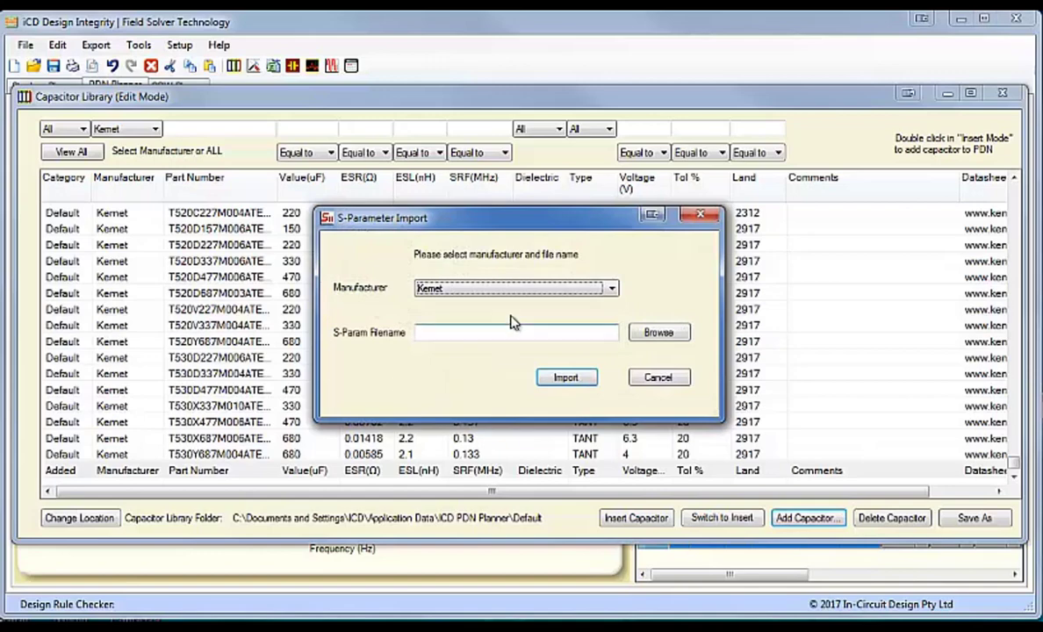
pyautogui.click(654, 338)
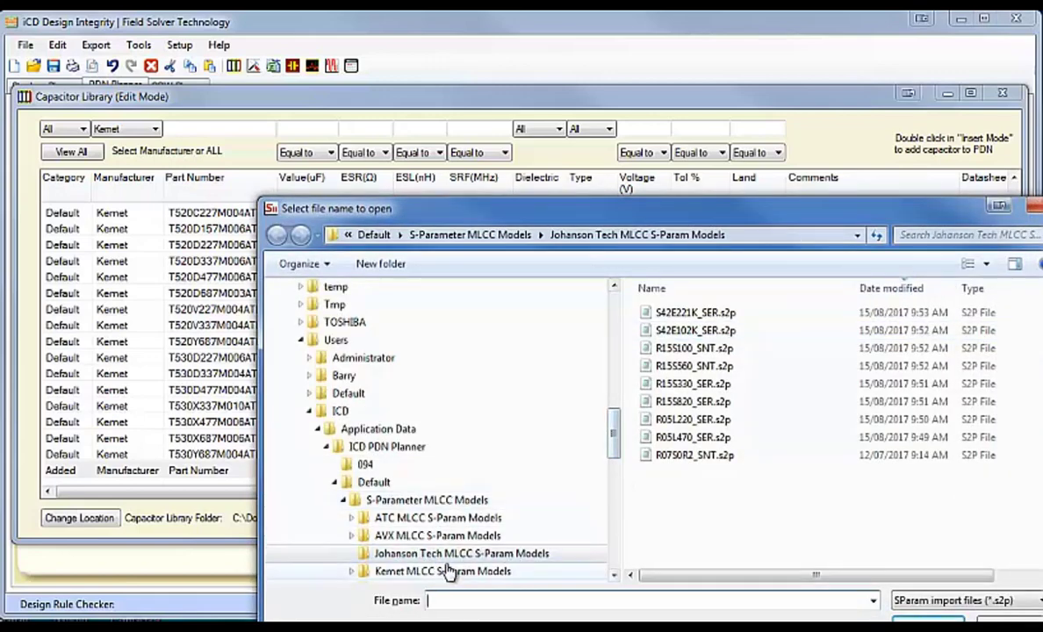
pyautogui.click(418, 571)
pyautogui.doubleClick(715, 313)
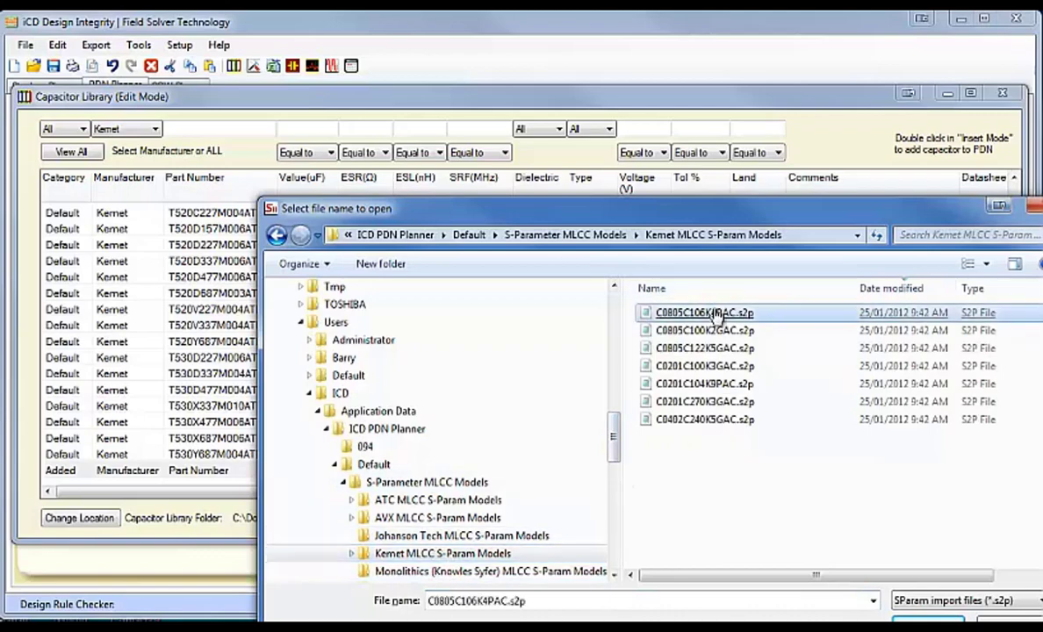
pyautogui.click(566, 378)
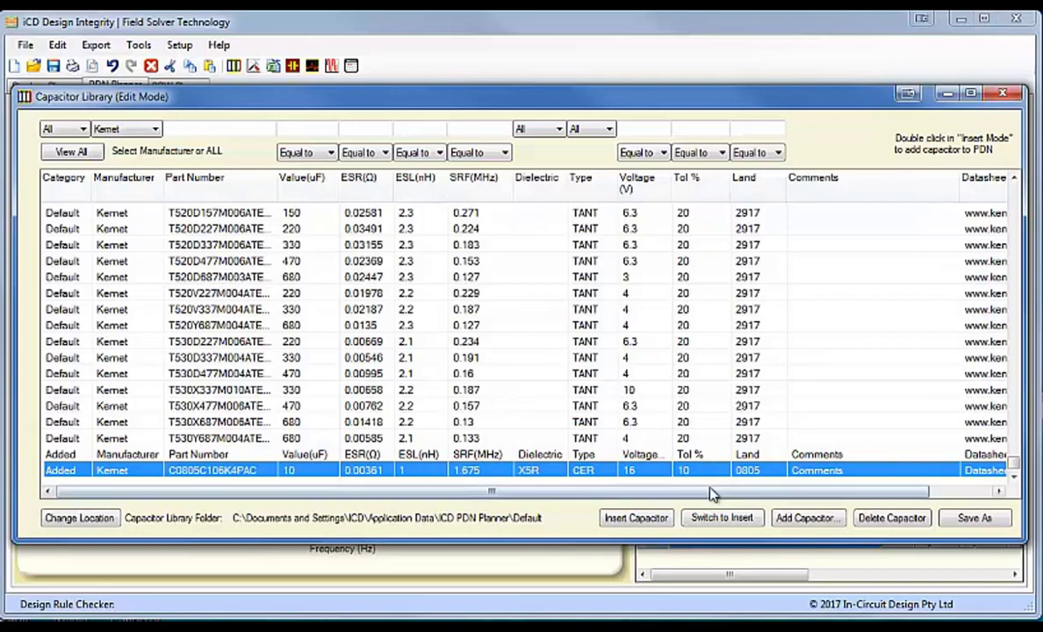
# Insert the library's Kemet C0805C106K4PAC as C4, declining to save library changes
pyautogui.click(751, 520)
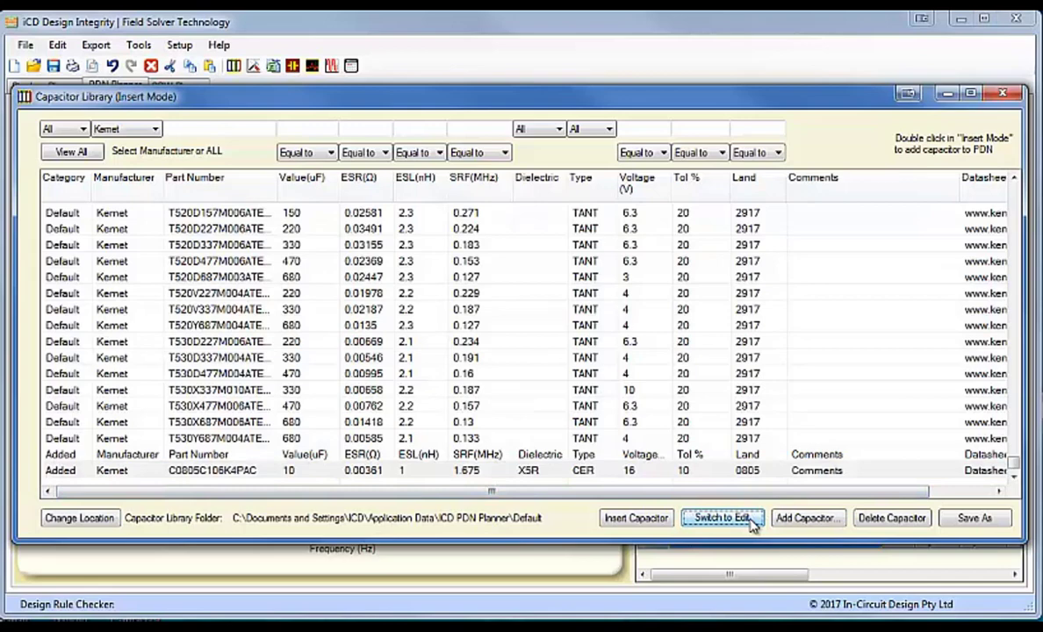
pyautogui.click(454, 472)
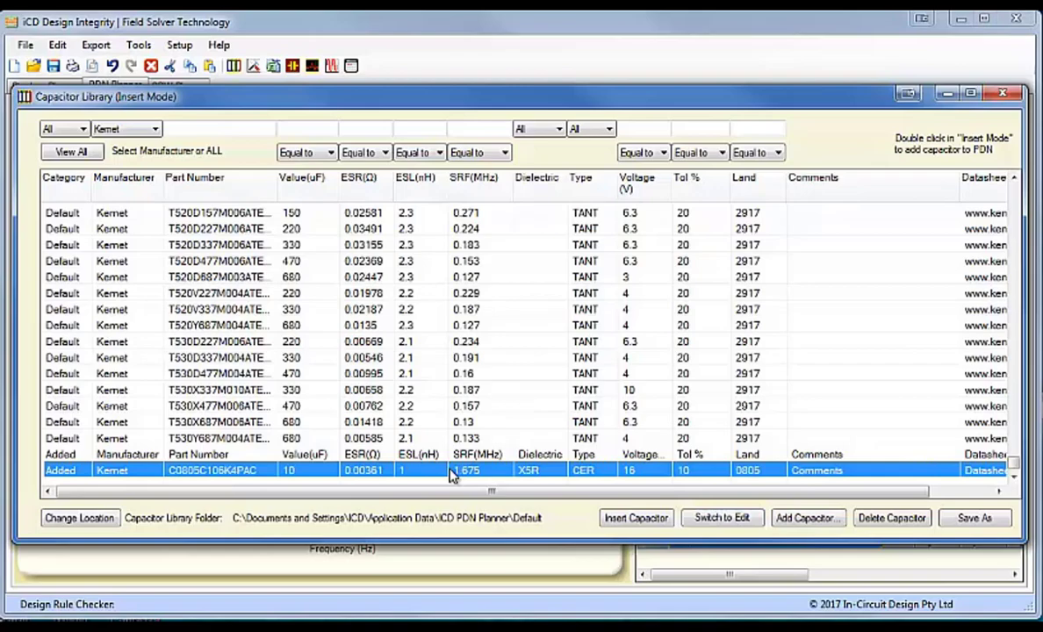
pyautogui.doubleClick(450, 473)
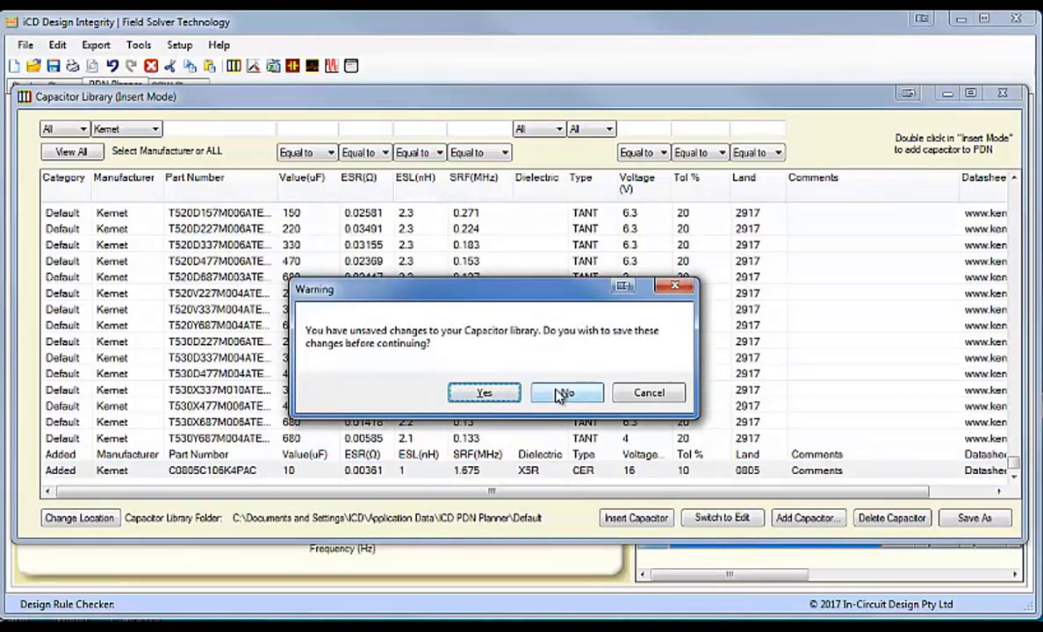
pyautogui.click(562, 393)
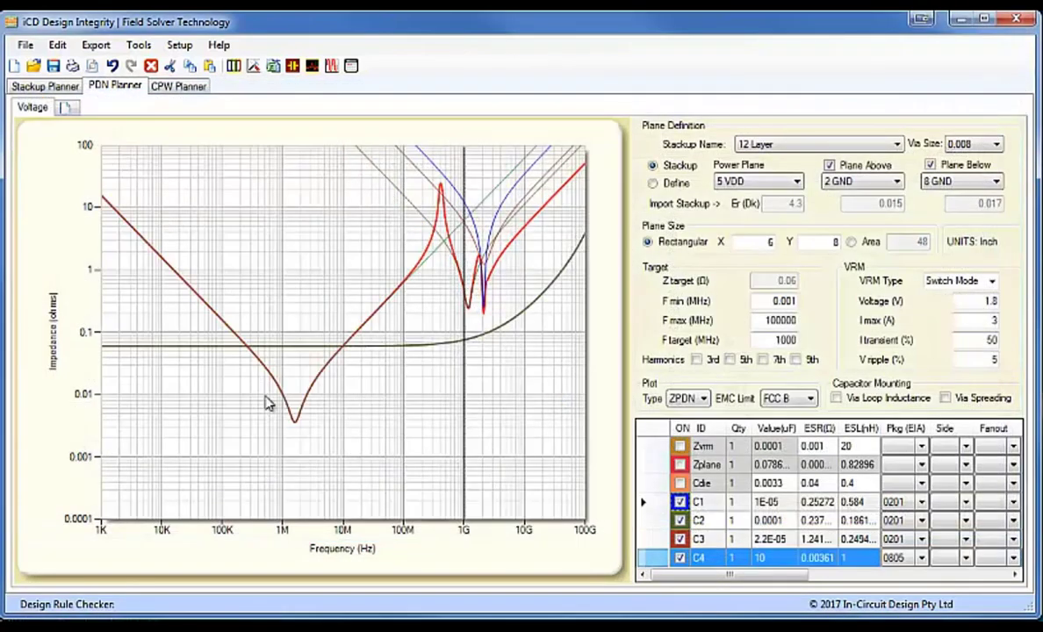